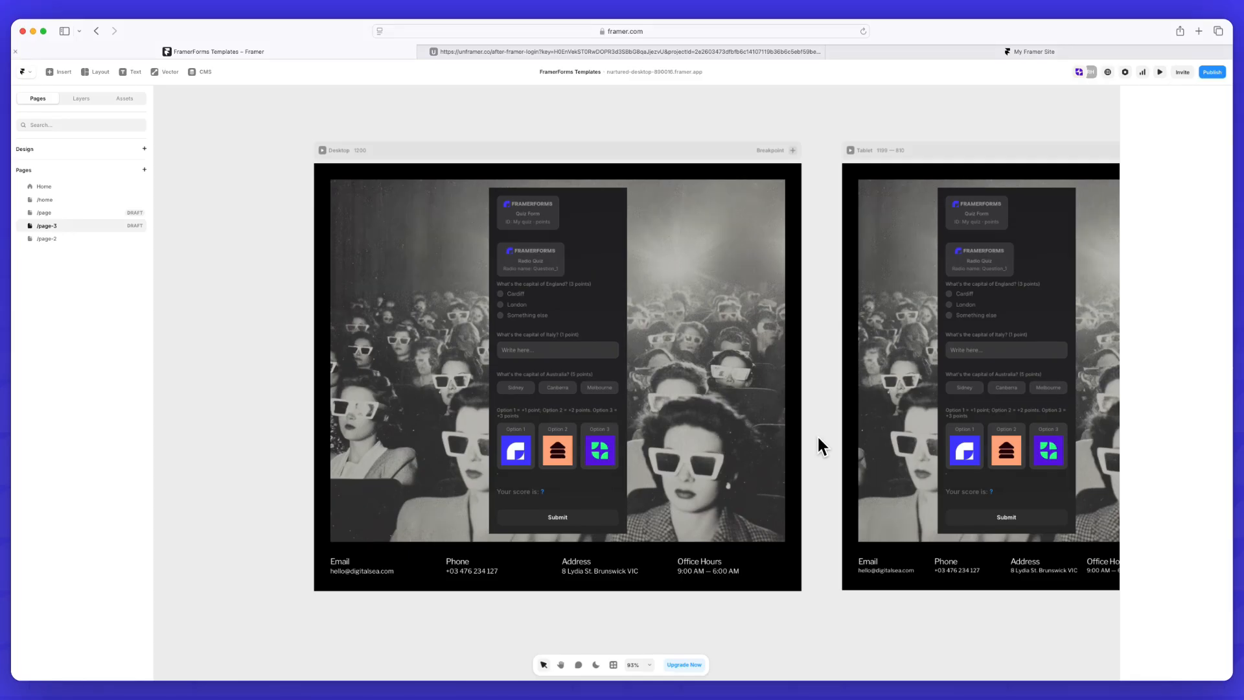
# Open the quiz settings of the text input that asks for the capital of Italy
pyautogui.click(575, 356)
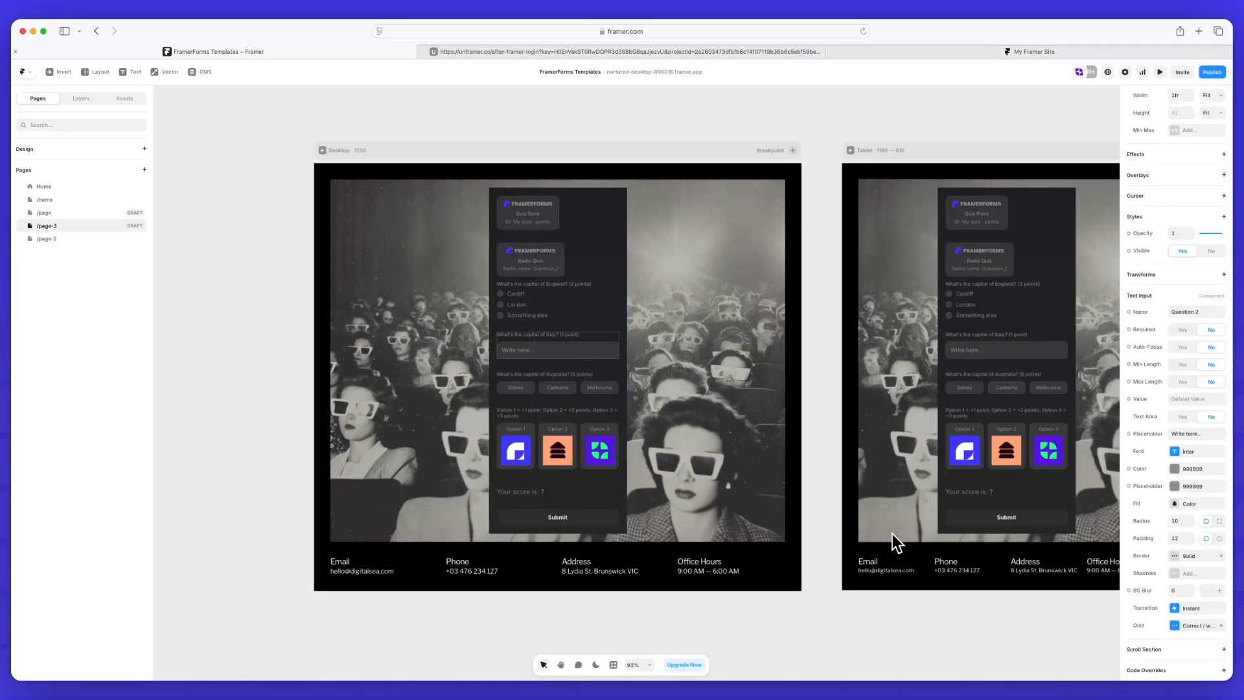
pyautogui.click(1175, 626)
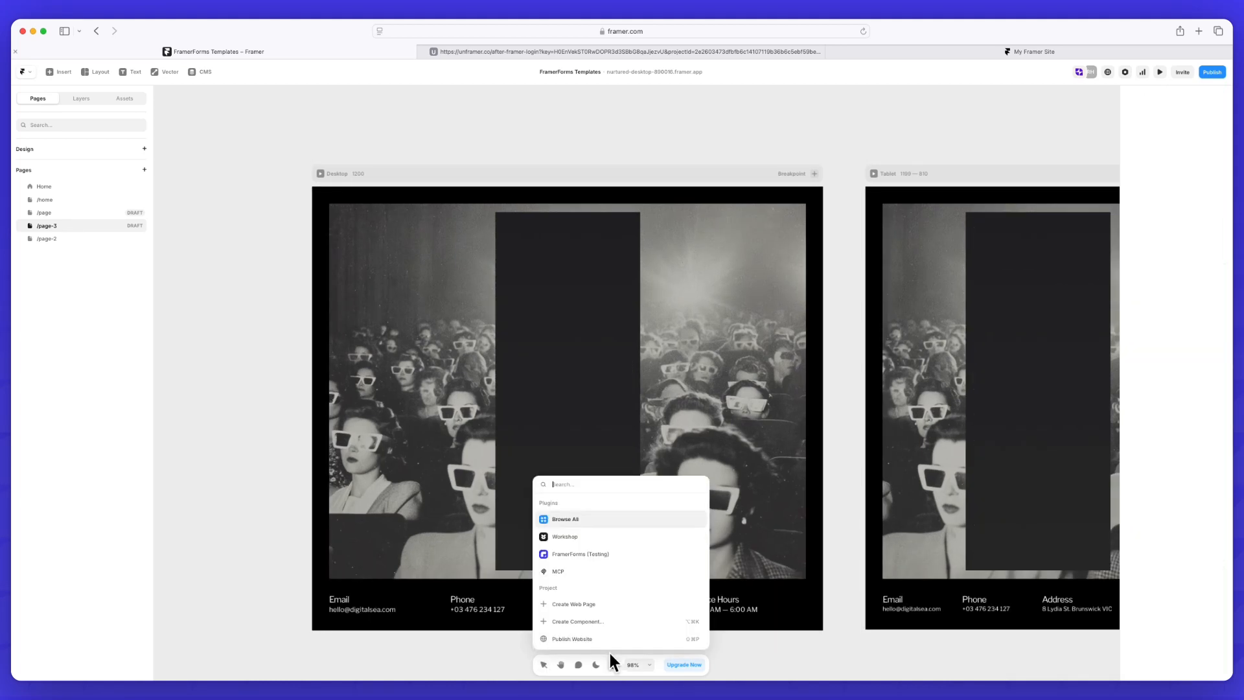
# Insert a new quiz form from the FramerForms (Testing) plugin and place it inside the dark panel of the Desktop layout
pyautogui.click(586, 557)
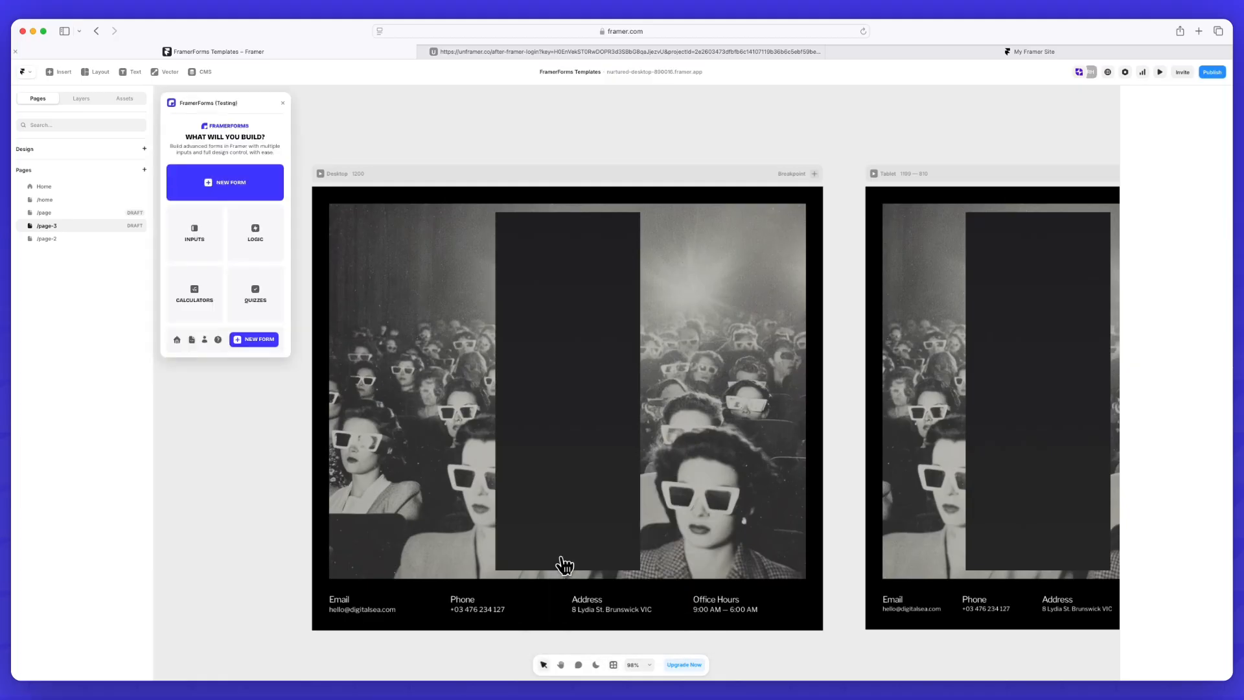
pyautogui.click(259, 340)
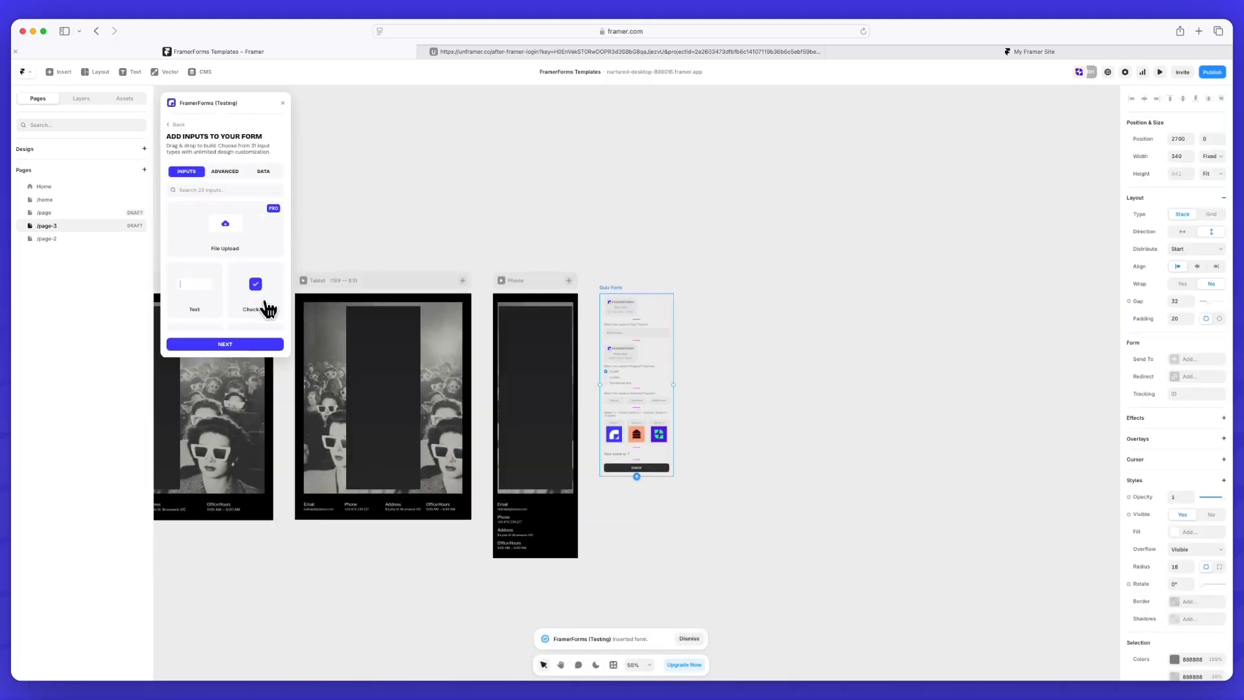
pyautogui.moveTo(616, 286); pyautogui.dragTo(282, 522)
pyautogui.scroll(3, 283, 523)
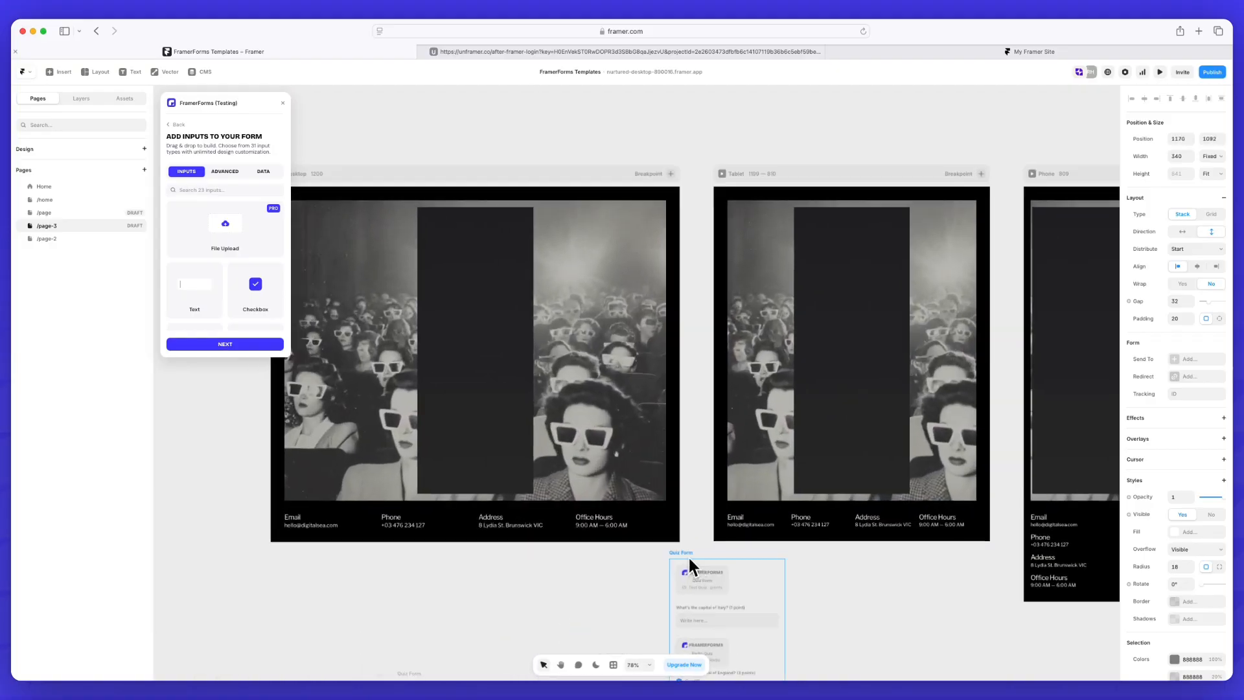
pyautogui.moveTo(689, 568); pyautogui.dragTo(477, 249)
pyautogui.scroll(3, 467, 249)
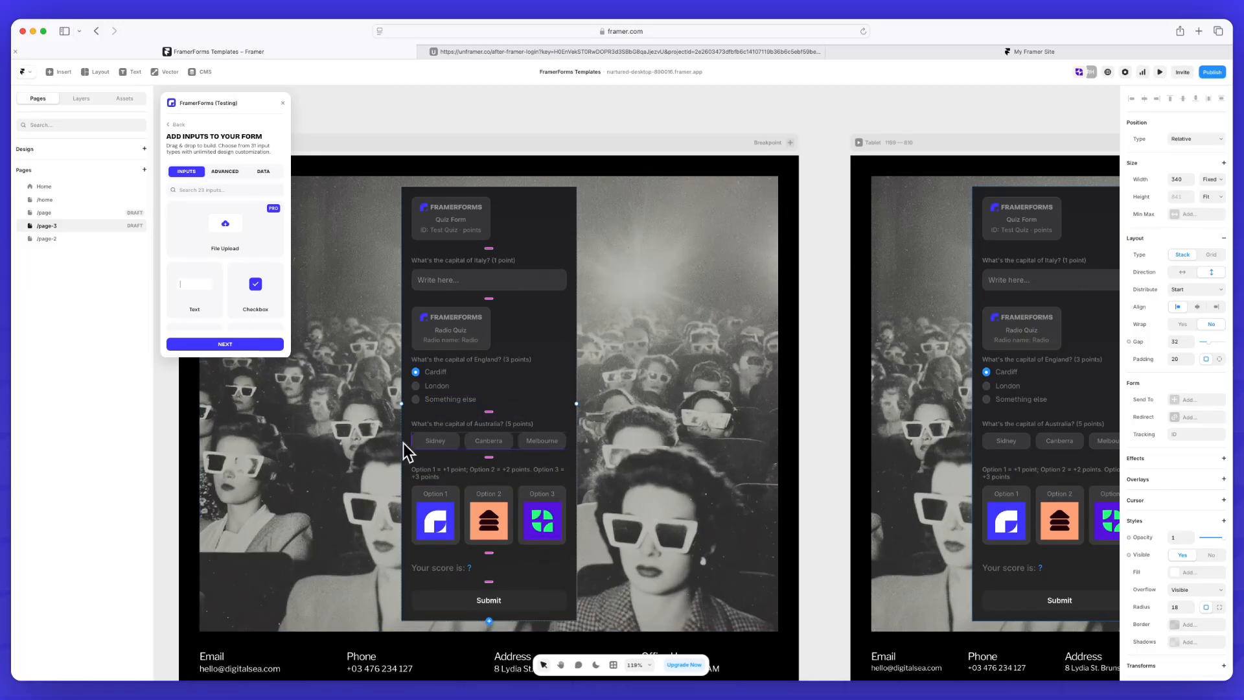
pyautogui.hscroll(-2, 387, 434)
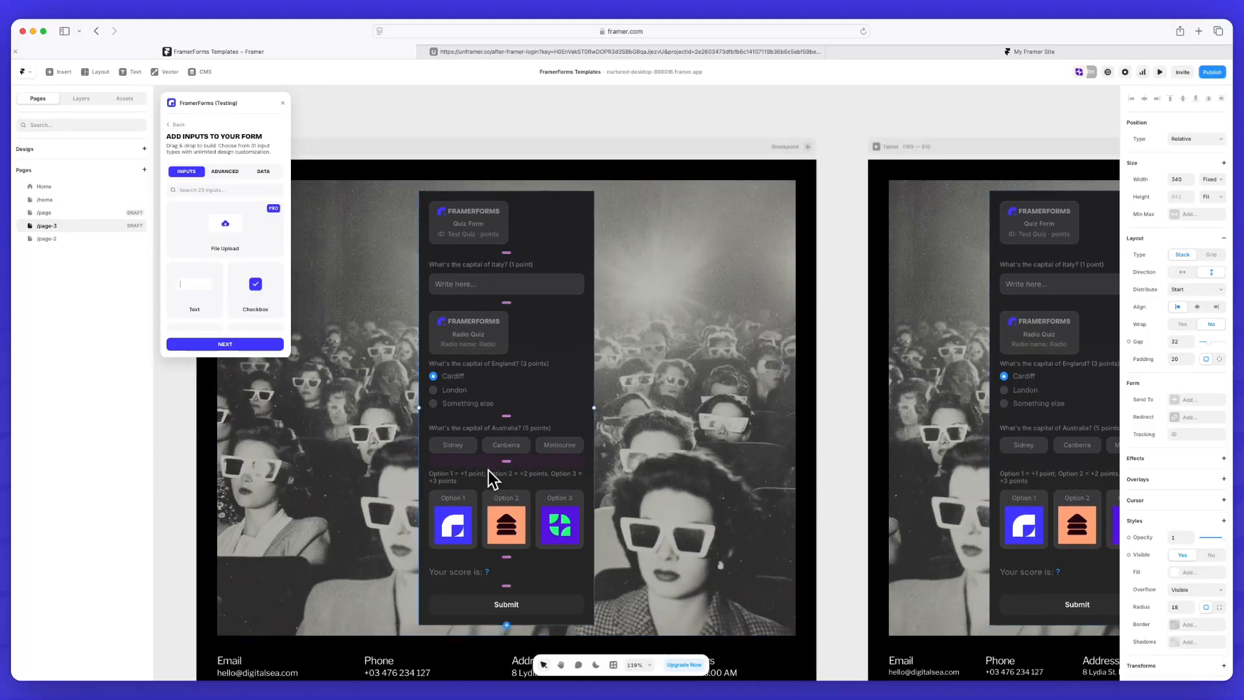
pyautogui.scroll(2, 489, 470)
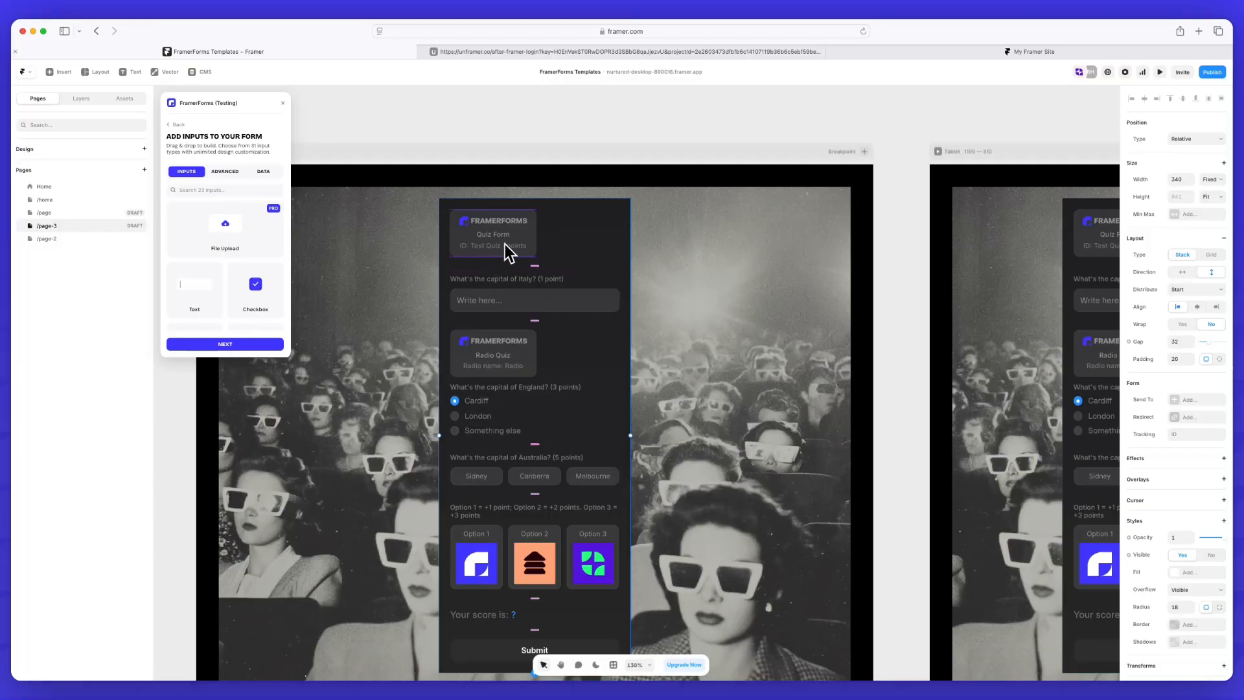
# Set the Quiz ID of the Quiz Form coordinator at the top of the form to my-quiz
pyautogui.click(487, 240)
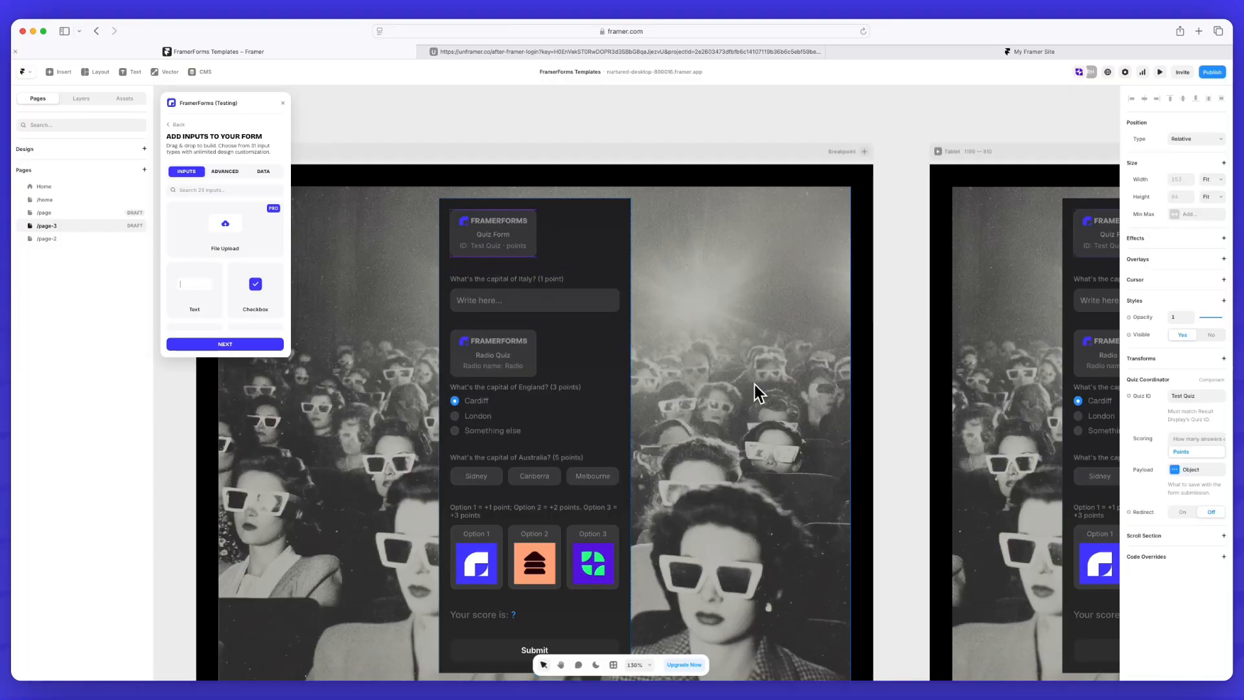
pyautogui.click(1198, 396)
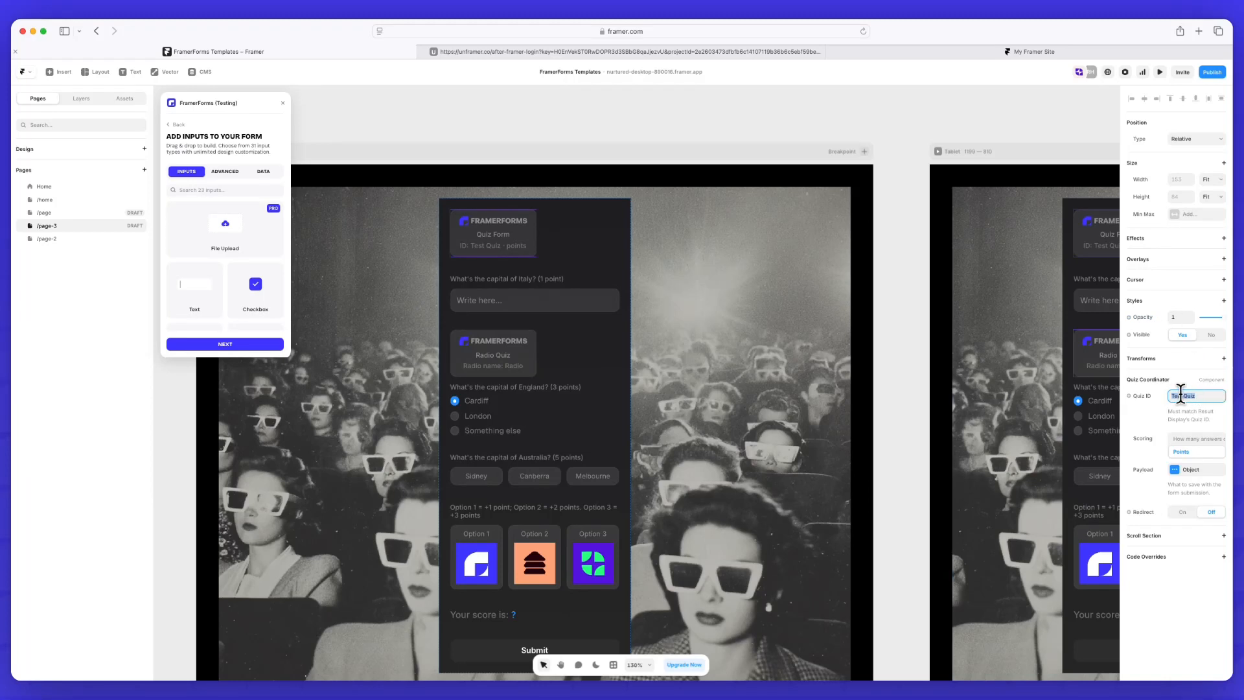
pyautogui.doubleClick(1179, 396)
pyautogui.press('super+a')
pyautogui.write('my-quiz')
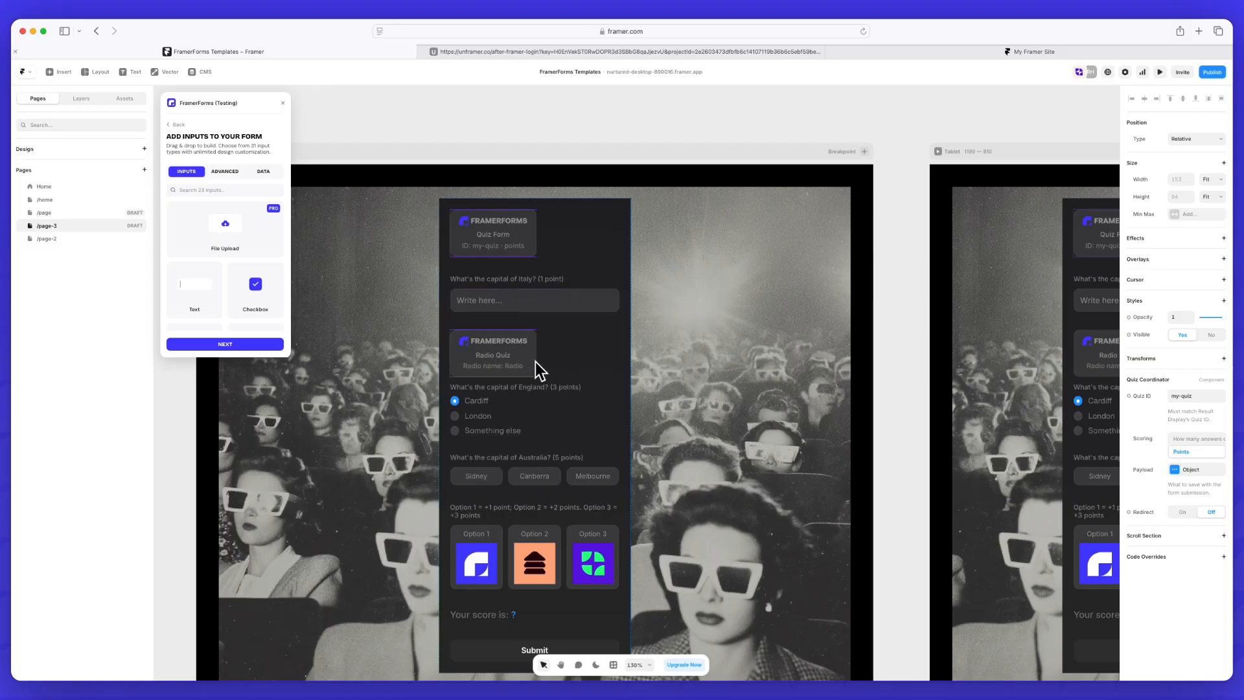
# Review the quiz scoring and correct-answer list of the Radio Quiz component for the capital of England question
pyautogui.click(555, 364)
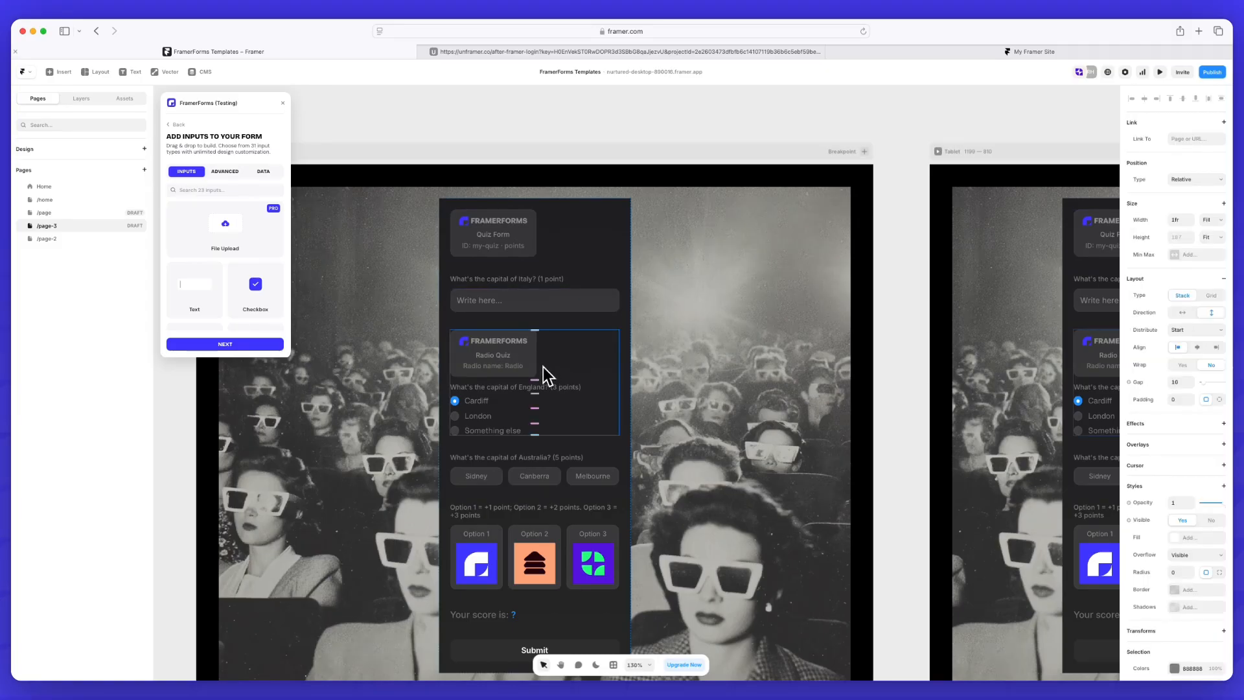
pyautogui.click(522, 365)
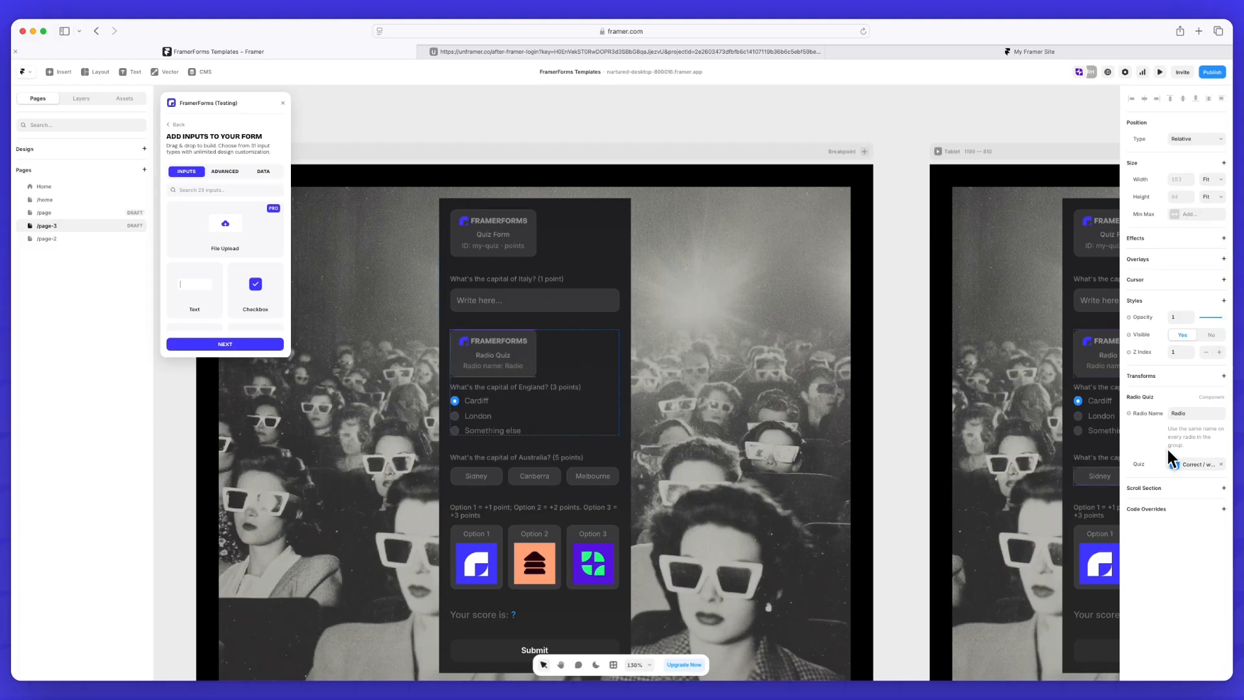
pyautogui.click(1195, 464)
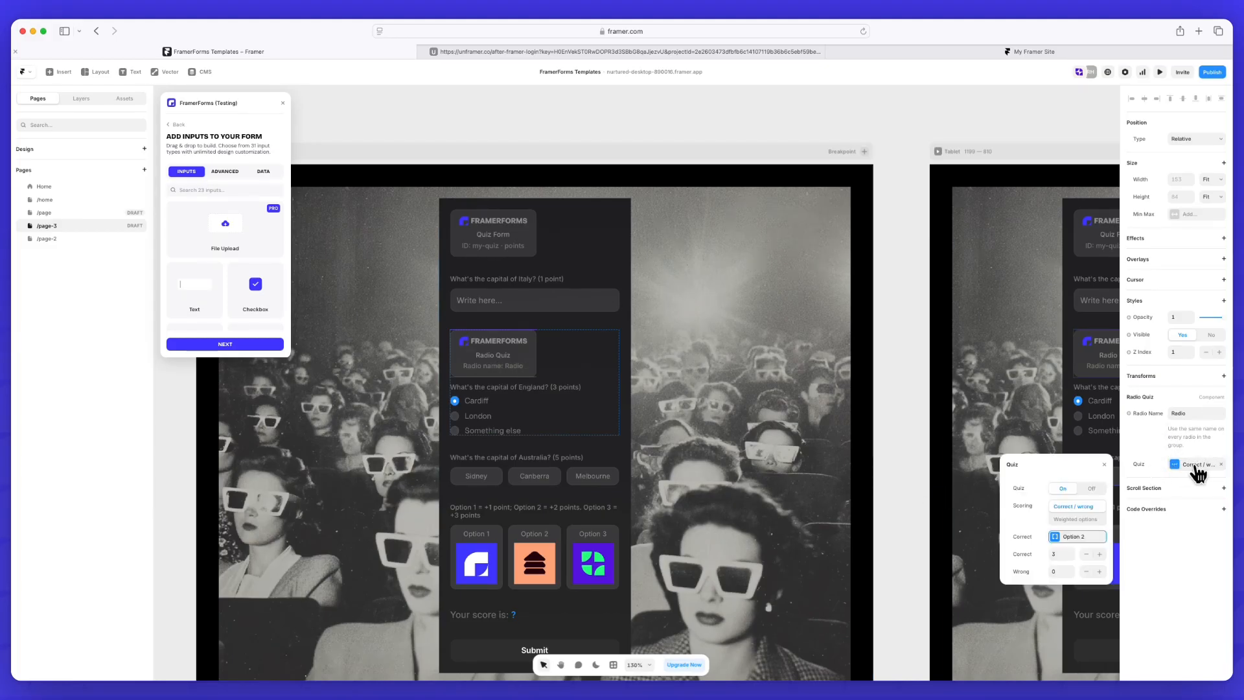
pyautogui.click(1058, 543)
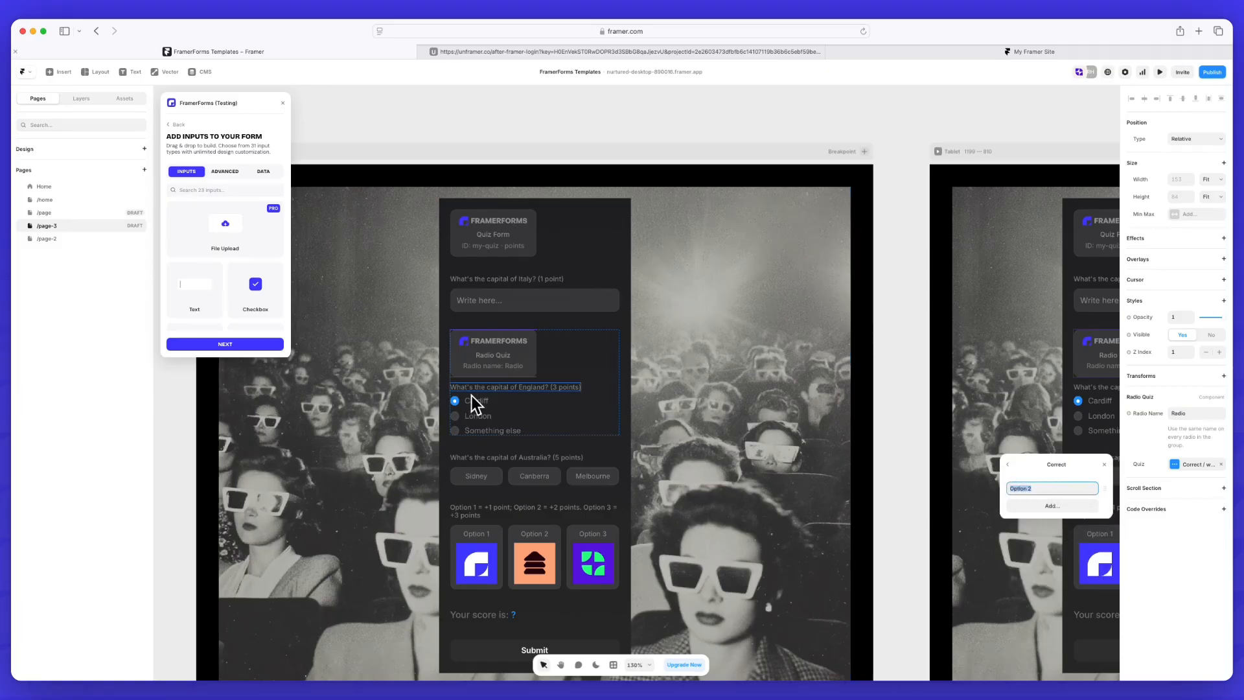
pyautogui.click(1008, 465)
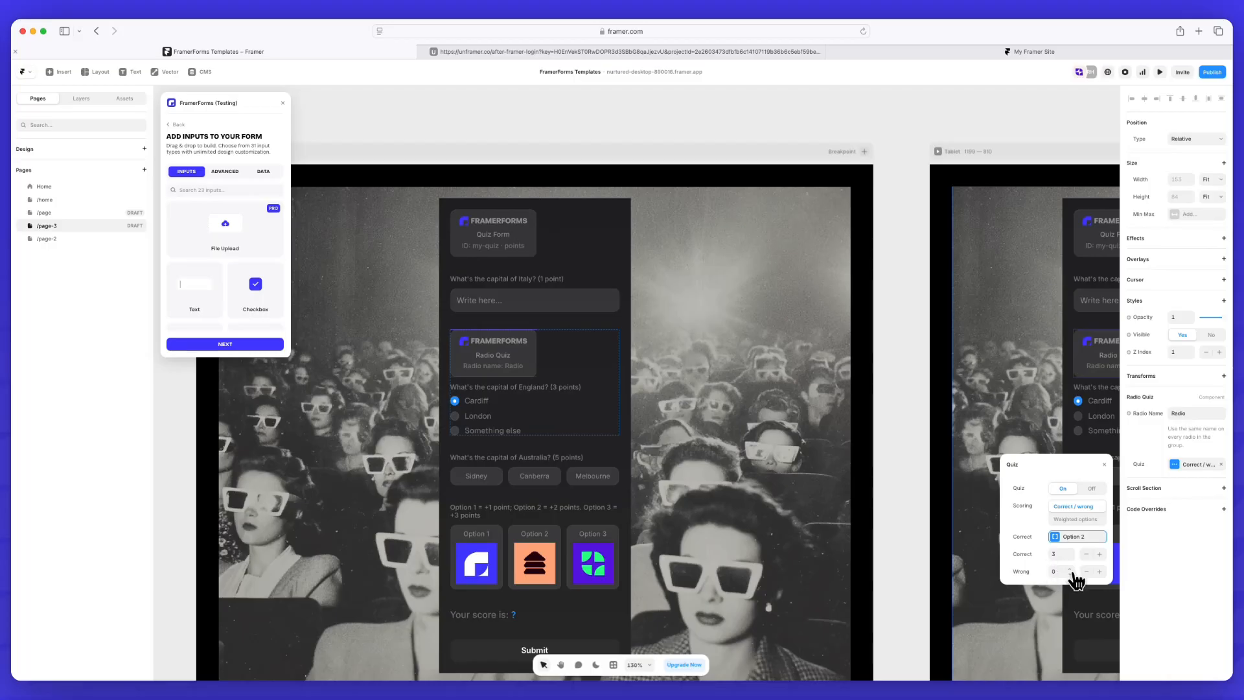
# Switch the radio quiz's scoring to Weighted options and assign 5 points to the answer value q1
pyautogui.click(1071, 520)
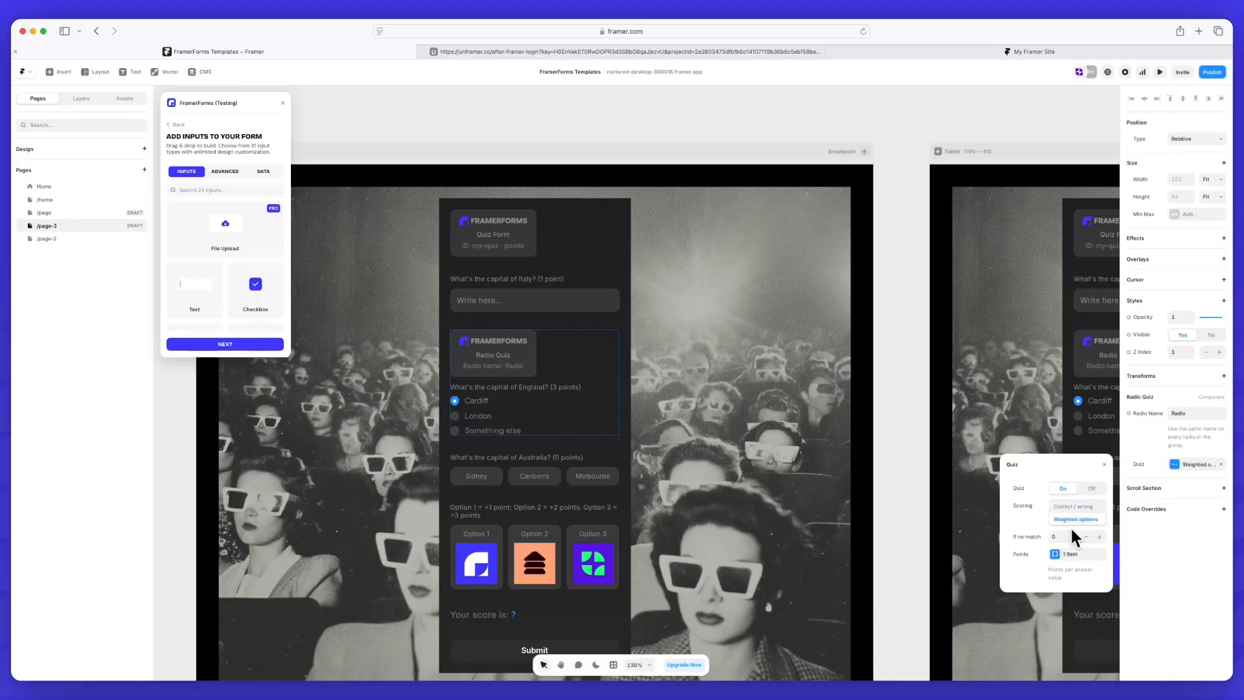
pyautogui.click(1073, 521)
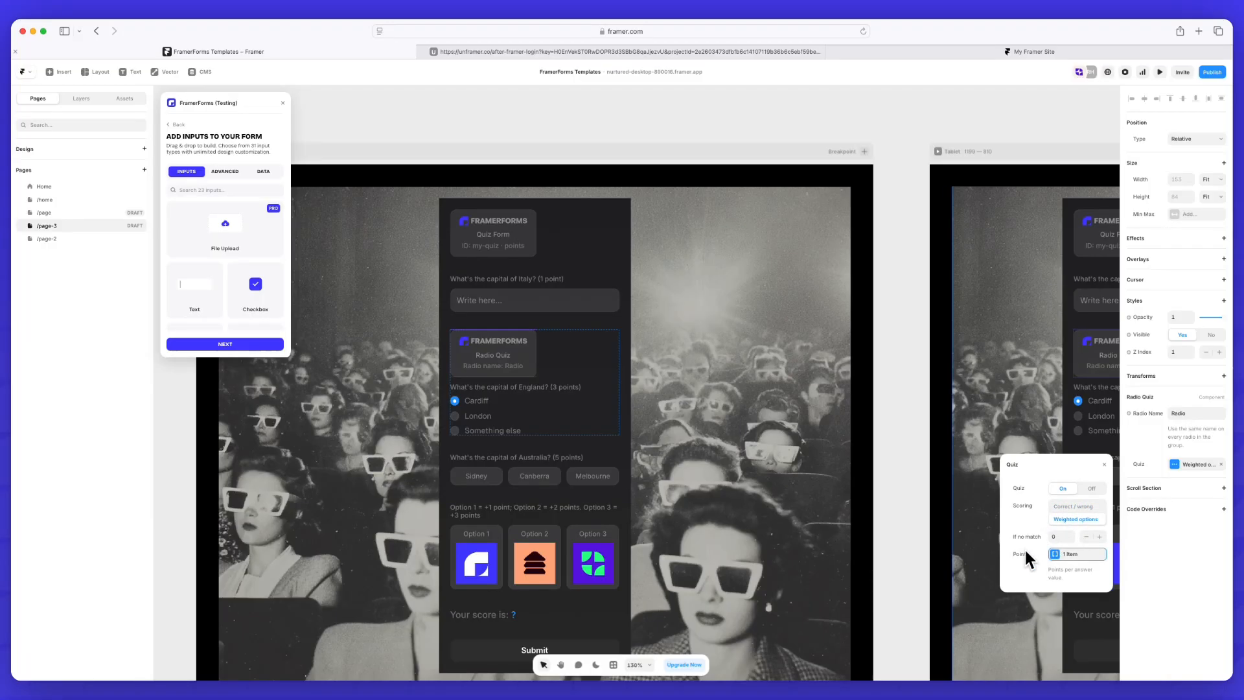
pyautogui.click(1063, 554)
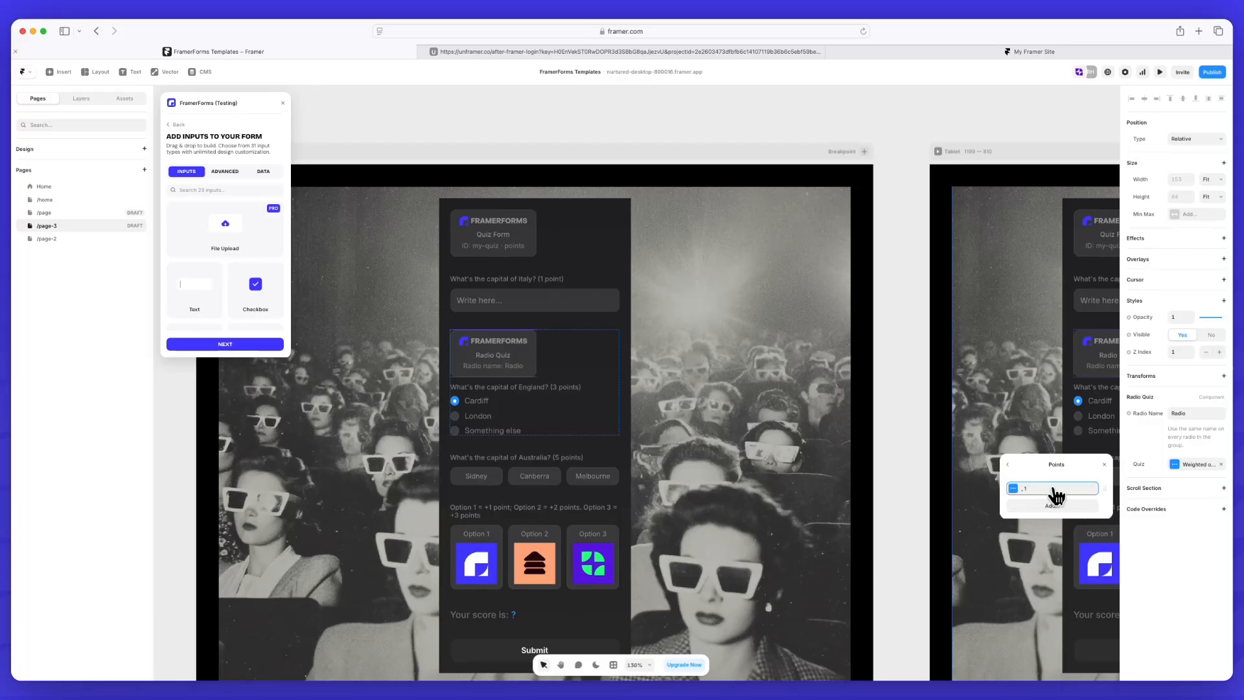
pyautogui.click(1007, 464)
pyautogui.click(1058, 556)
pyautogui.click(1060, 491)
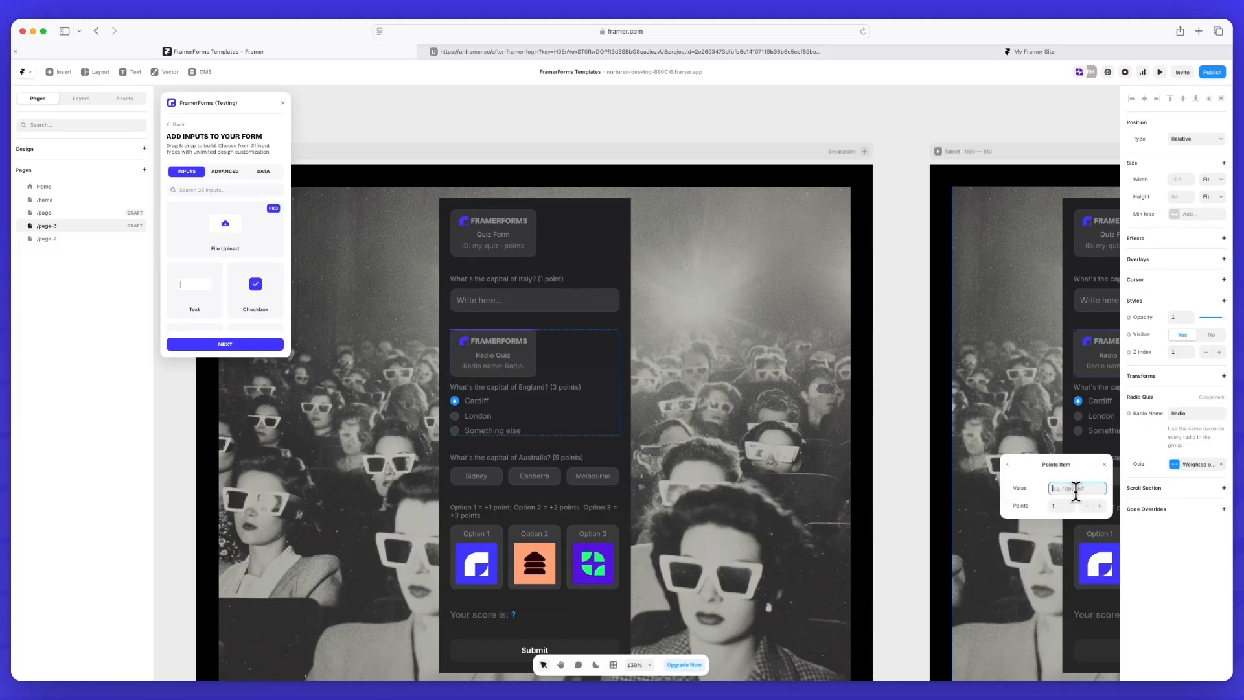
pyautogui.write('q1')
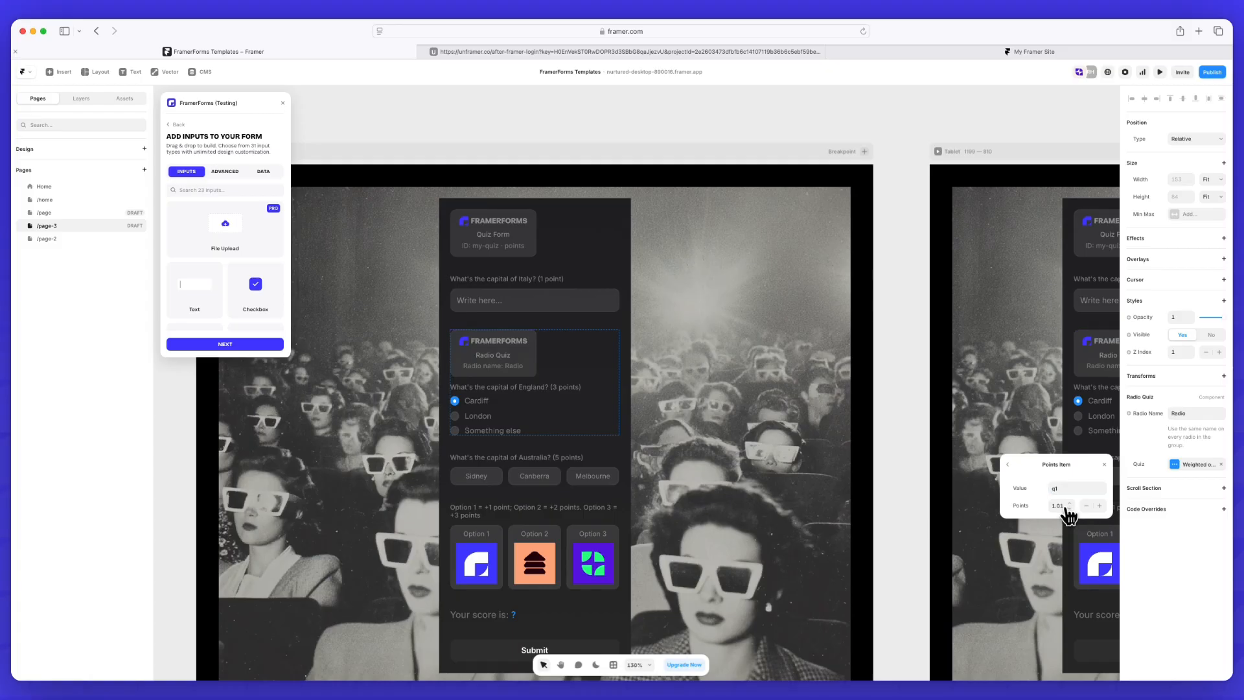
pyautogui.click(1058, 505)
pyautogui.write('5')
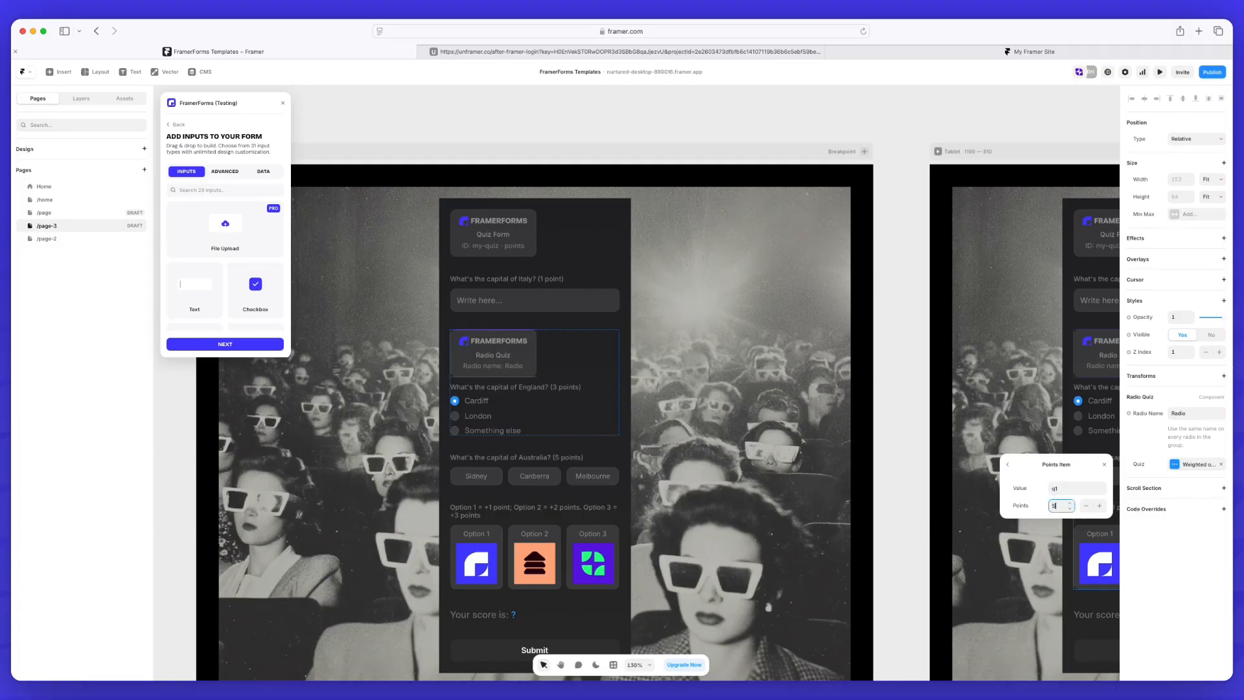
# Assign 10 points to the answer value q2, and return the radio quiz's scoring to Correct / wrong
pyautogui.click(1062, 488)
pyautogui.write('q2')
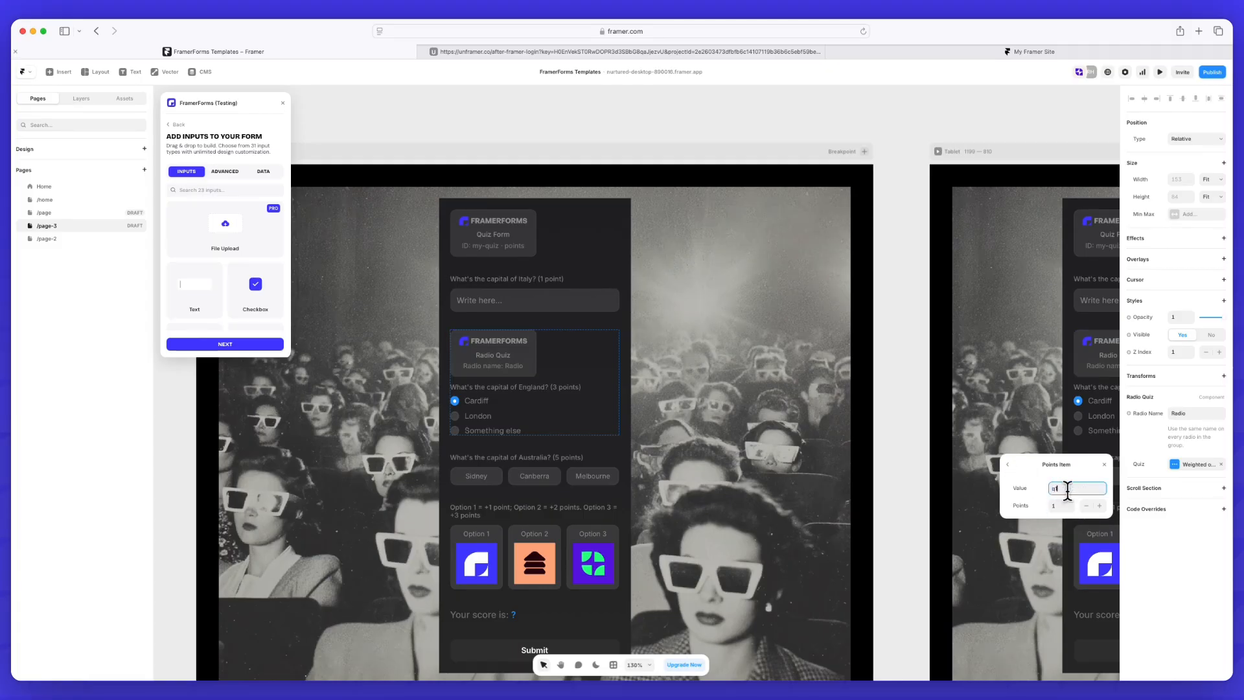
pyautogui.press('Tab')
pyautogui.write('1')
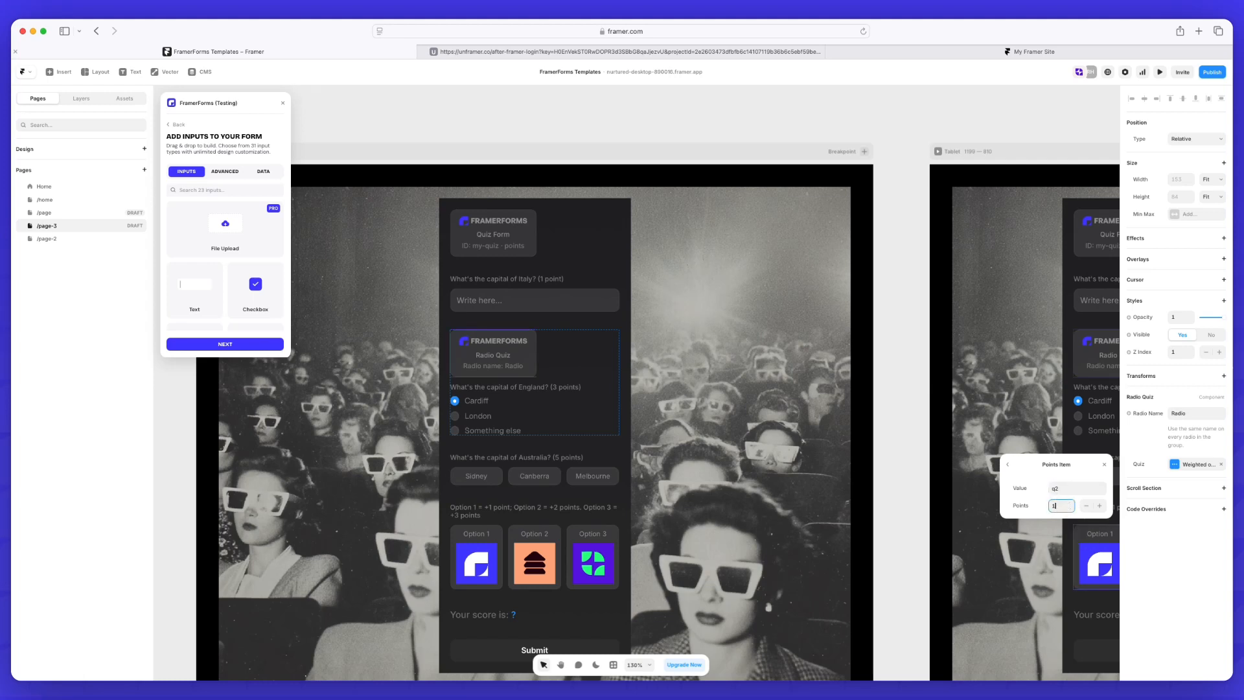
pyautogui.click(1011, 471)
pyautogui.click(1066, 509)
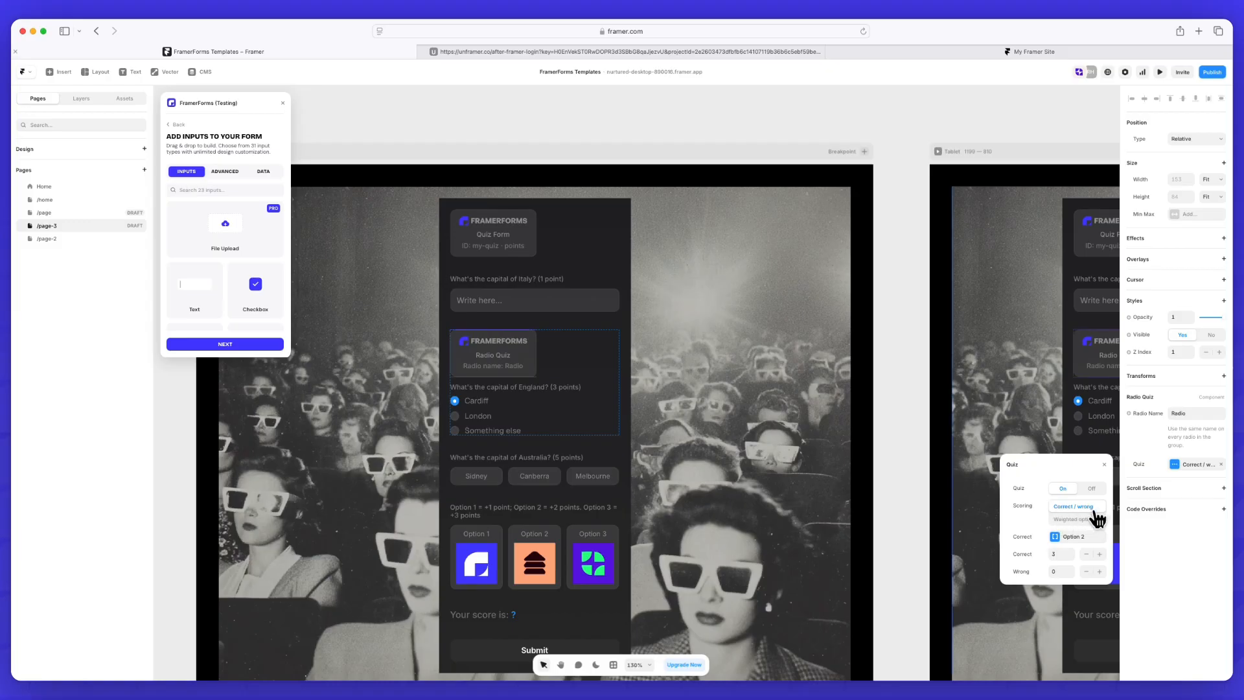
# Review the quiz scoring and correct-answer list of the buttons input for the capital of Australia question
pyautogui.click(596, 499)
pyautogui.click(554, 478)
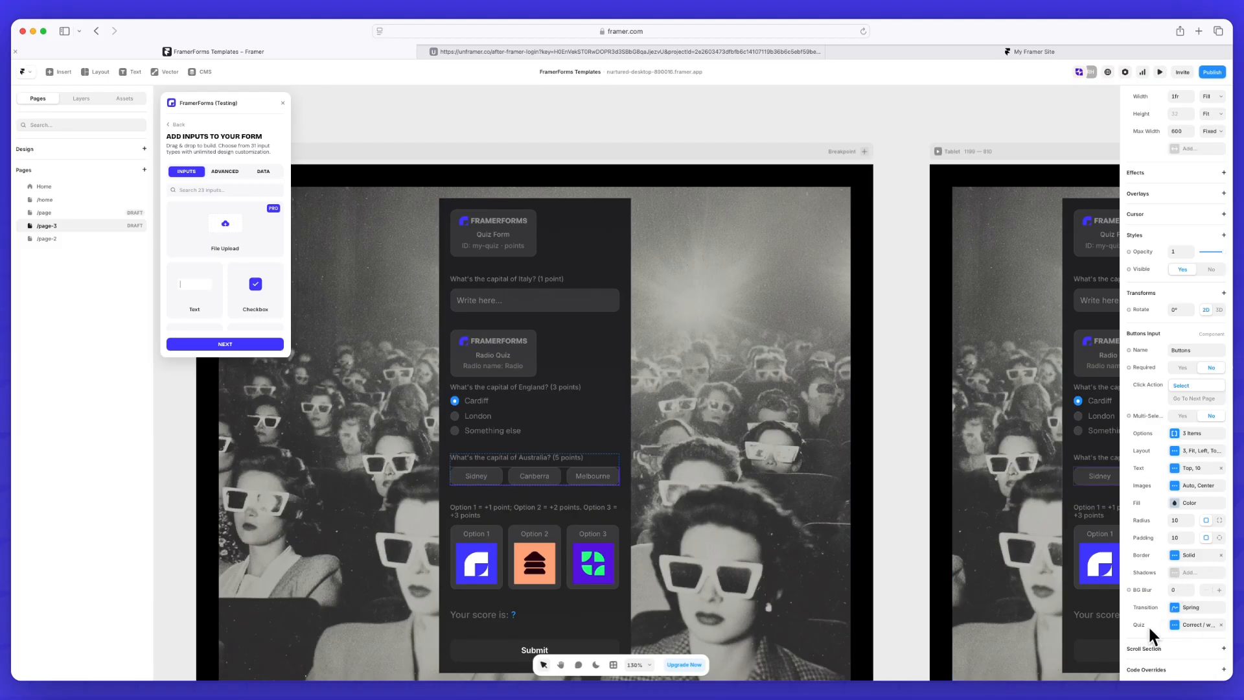
pyautogui.click(1175, 625)
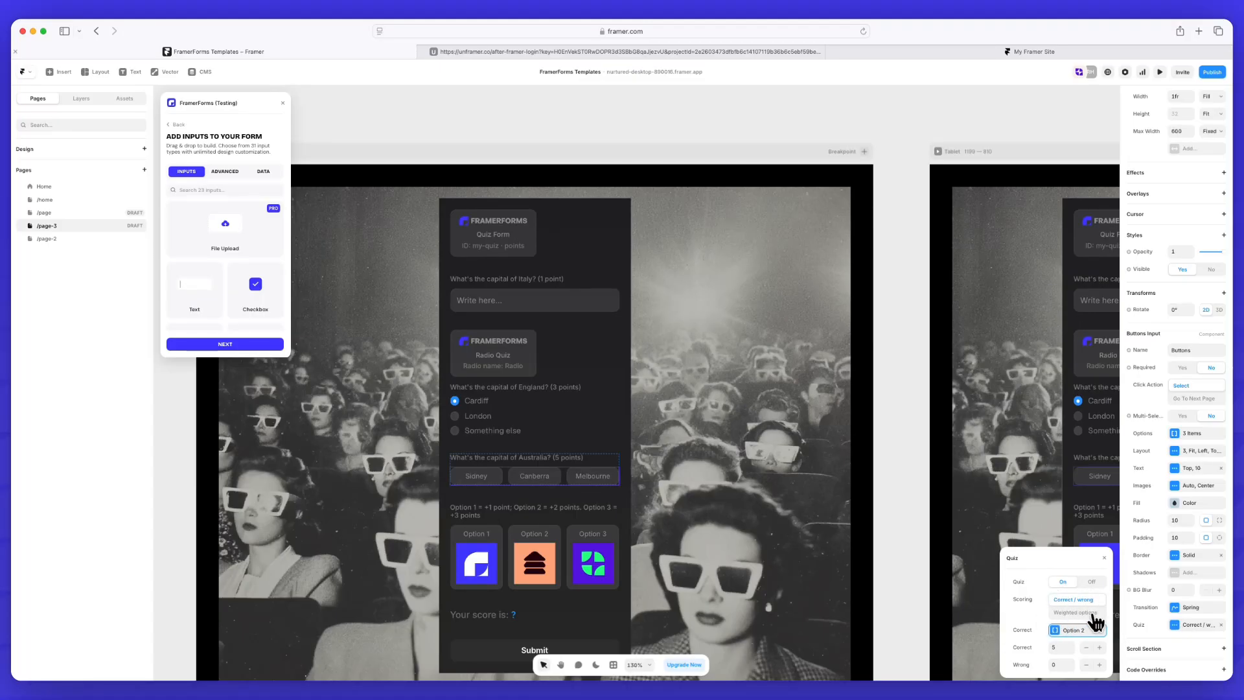
pyautogui.click(1064, 632)
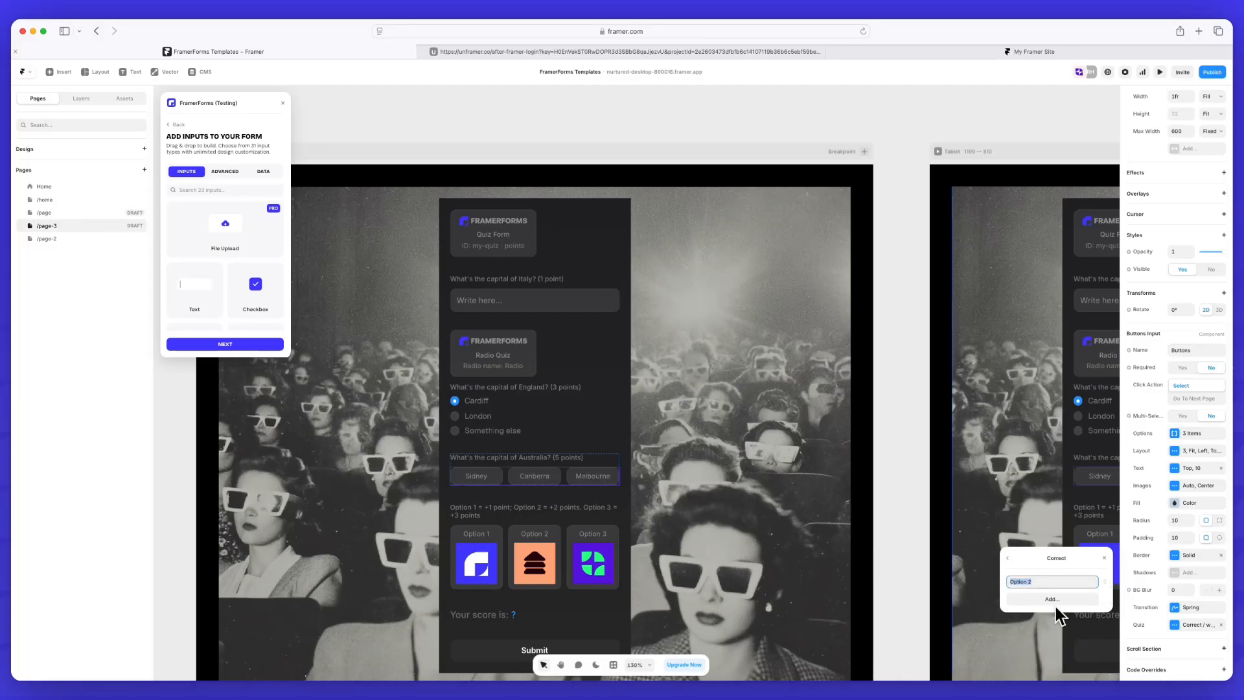
pyautogui.click(1008, 560)
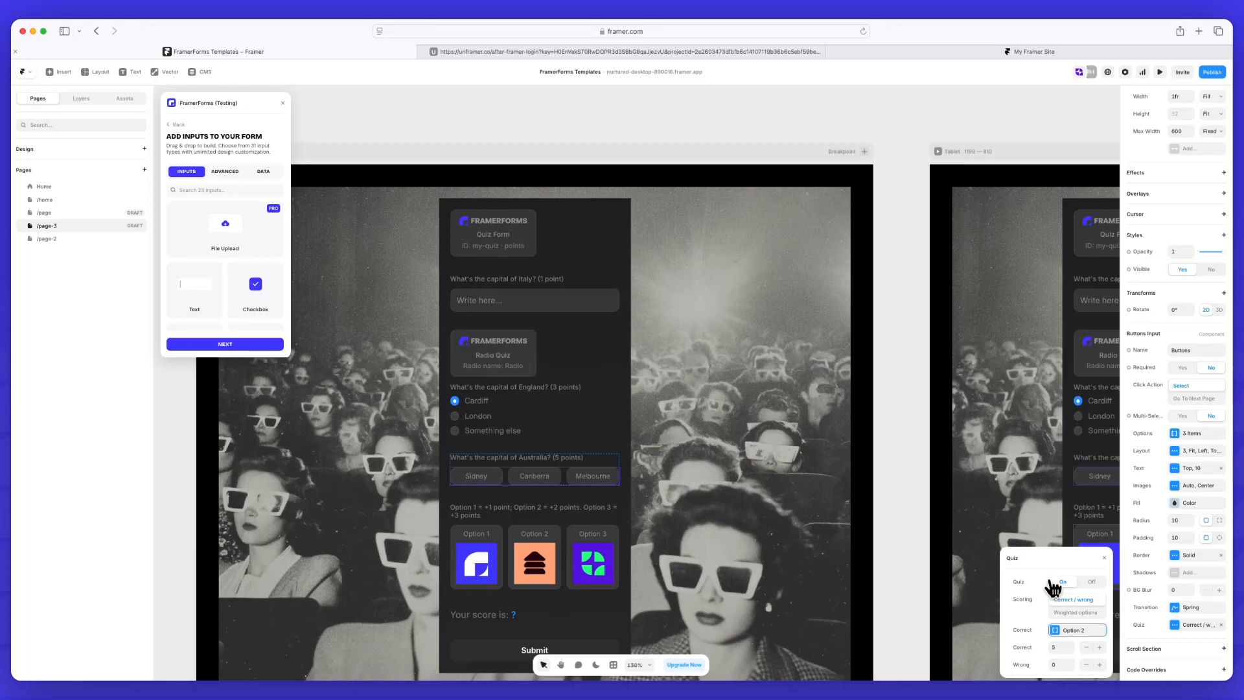
pyautogui.click(1104, 559)
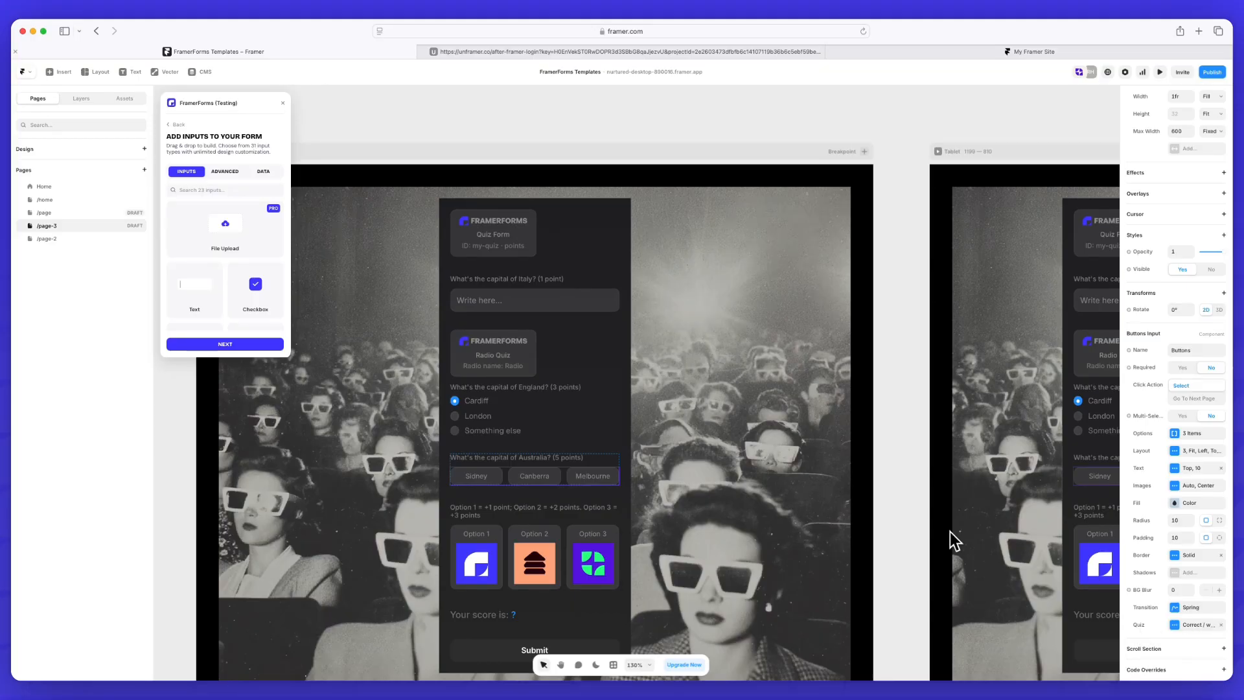
pyautogui.scroll(-5, 225, 282)
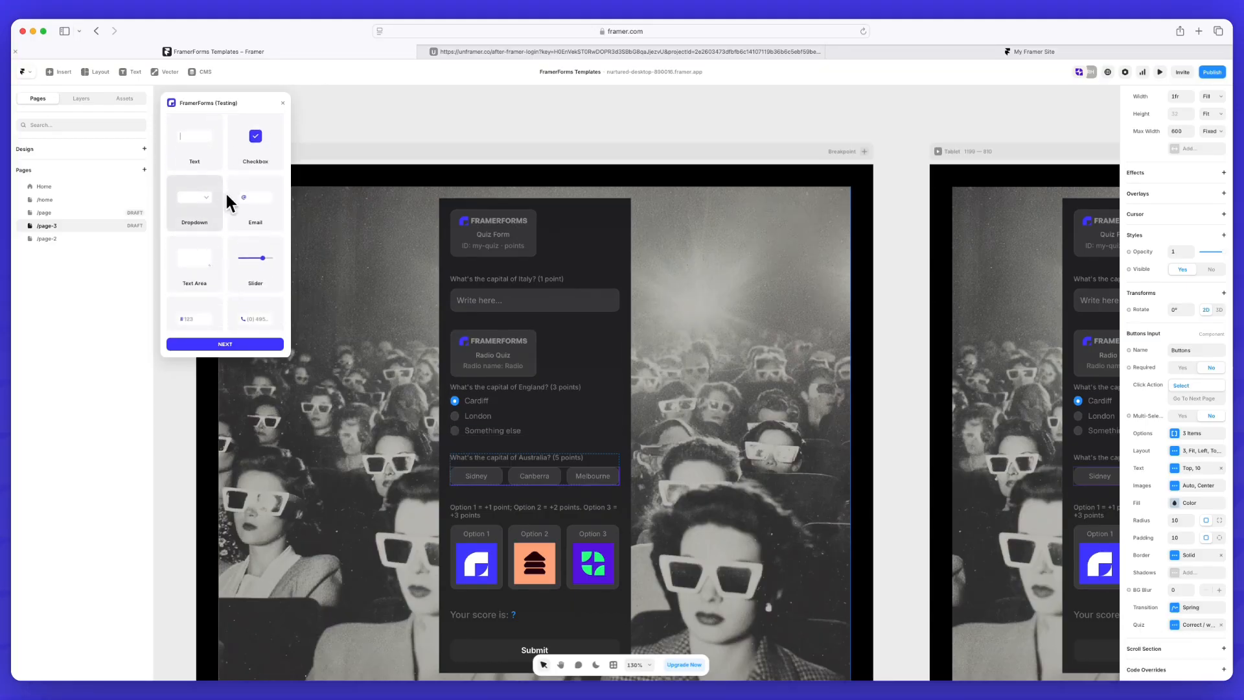
pyautogui.scroll(-4, 209, 211)
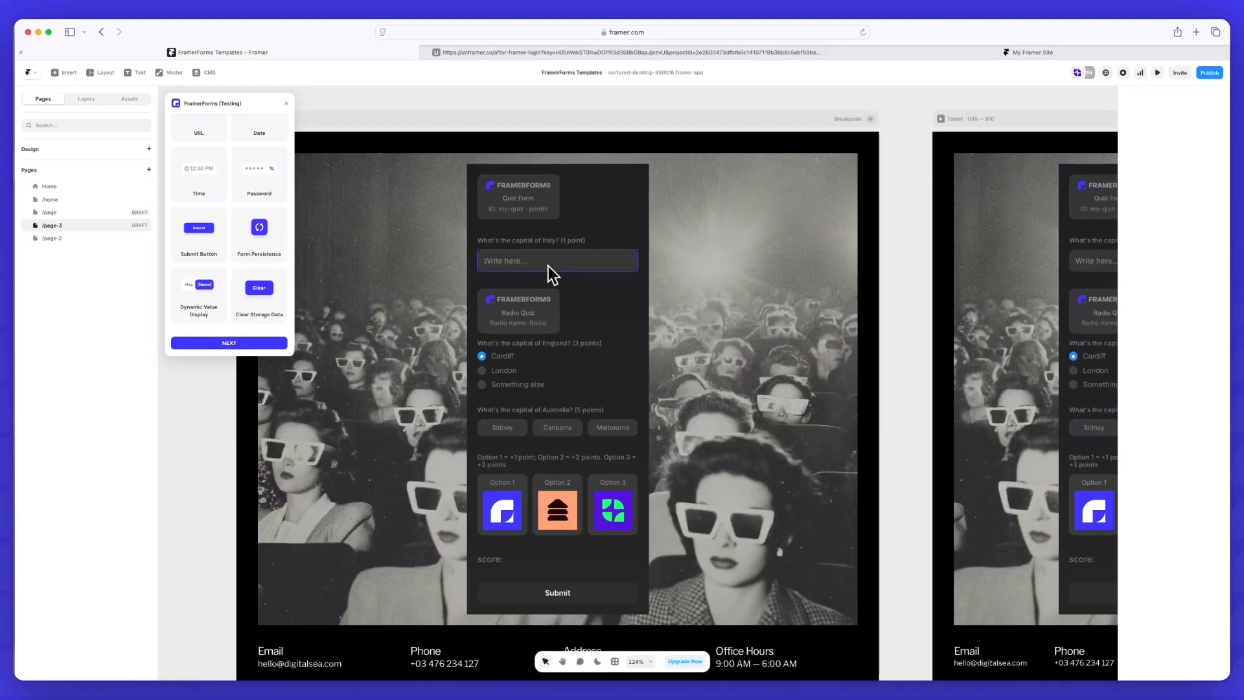
# Examine the quiz settings of the capital of Italy text input, including its accepted correct answer
pyautogui.click(548, 266)
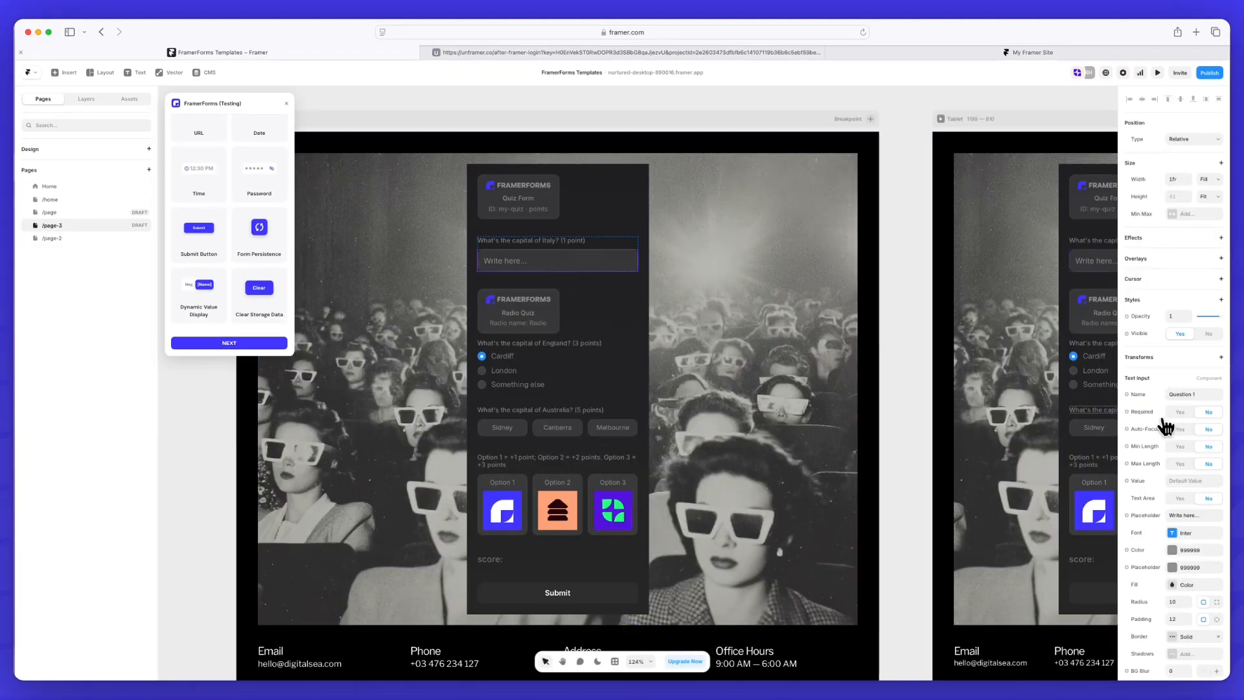
pyautogui.scroll(-3, 1194, 509)
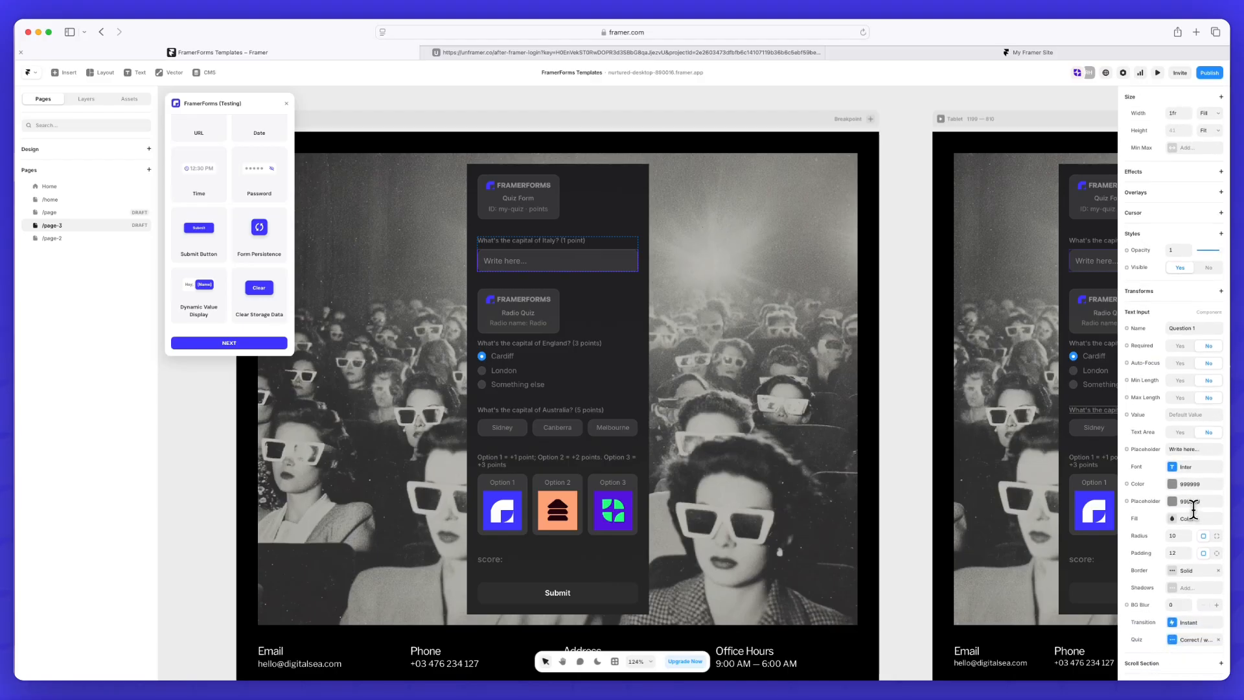
pyautogui.click(1185, 622)
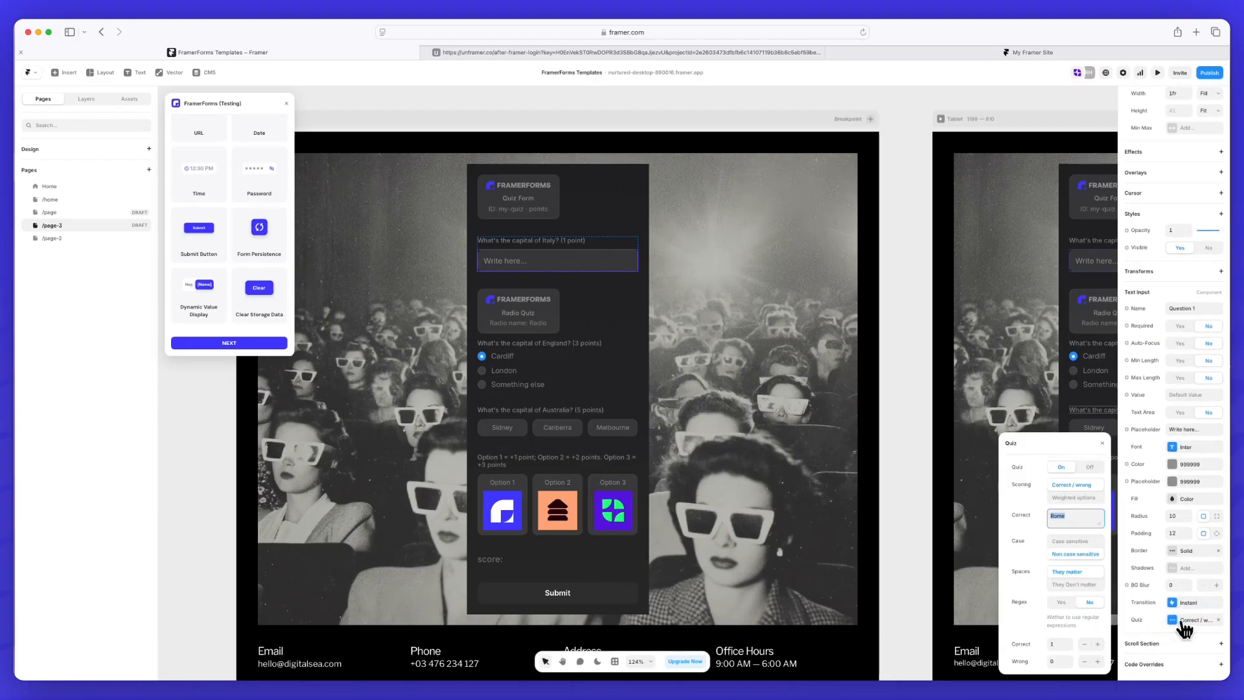
pyautogui.doubleClick(1059, 516)
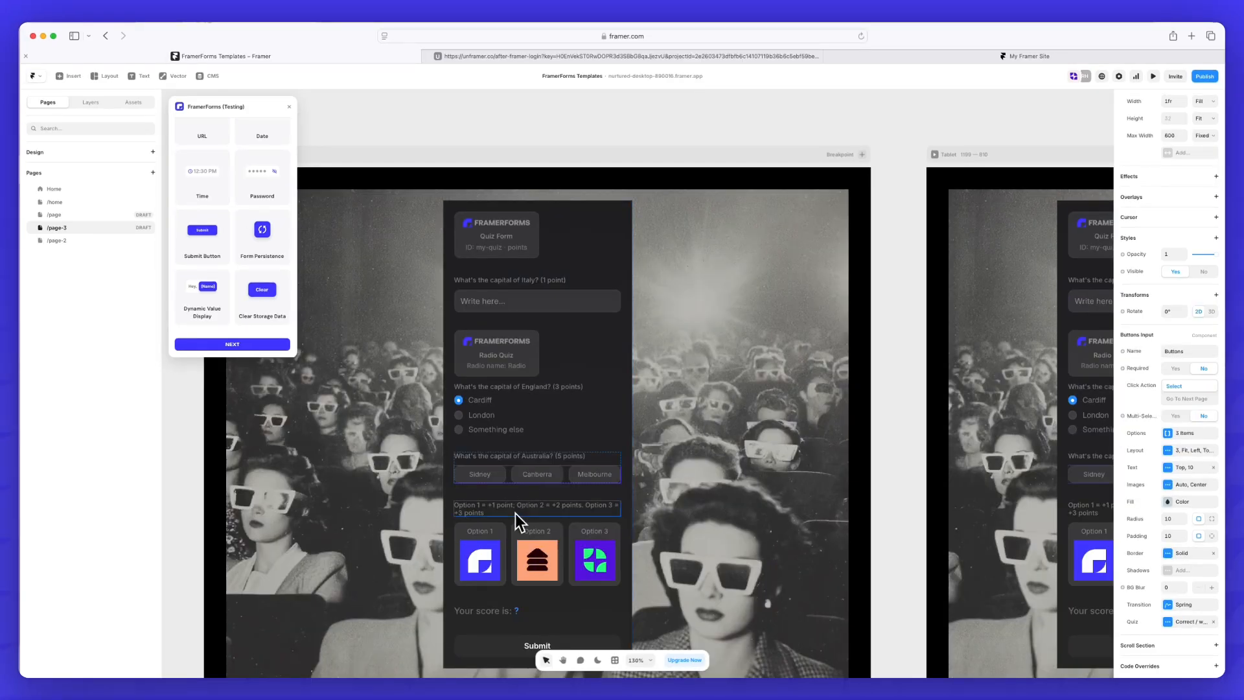
# Set the result display's quiz ID to my-quiz to match the quiz form, and review its score format options, keeping Total Points
pyautogui.click(505, 616)
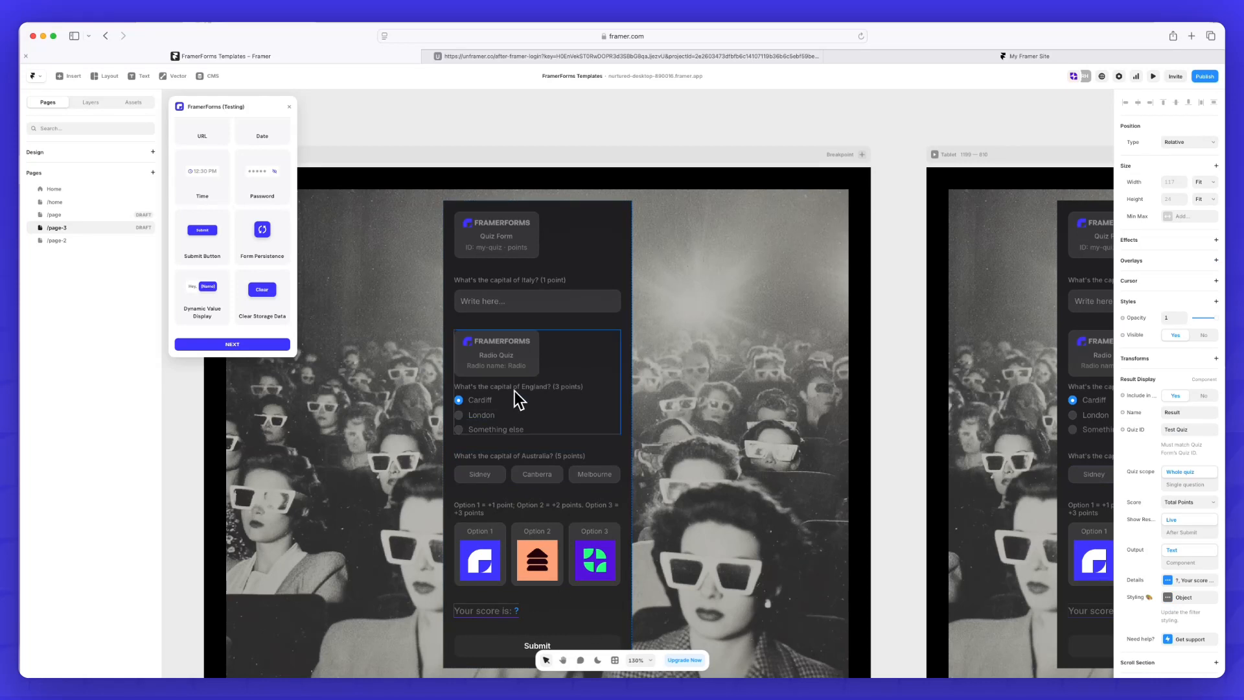
pyautogui.click(503, 245)
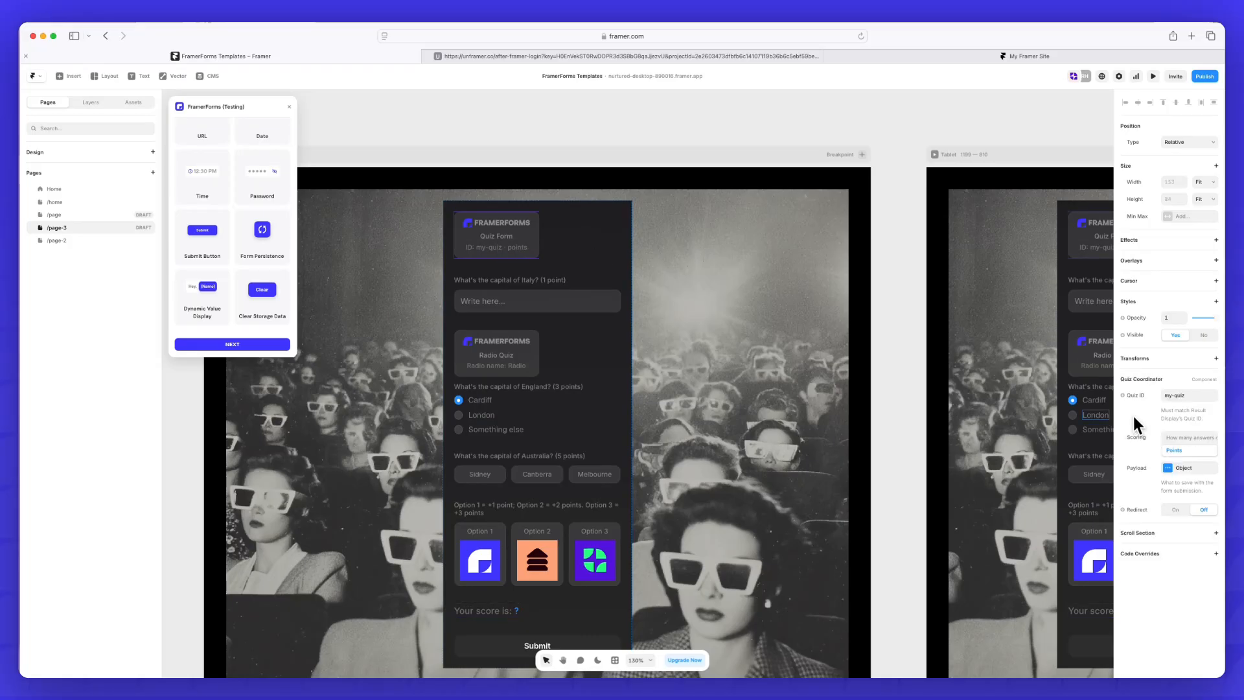
pyautogui.click(1185, 395)
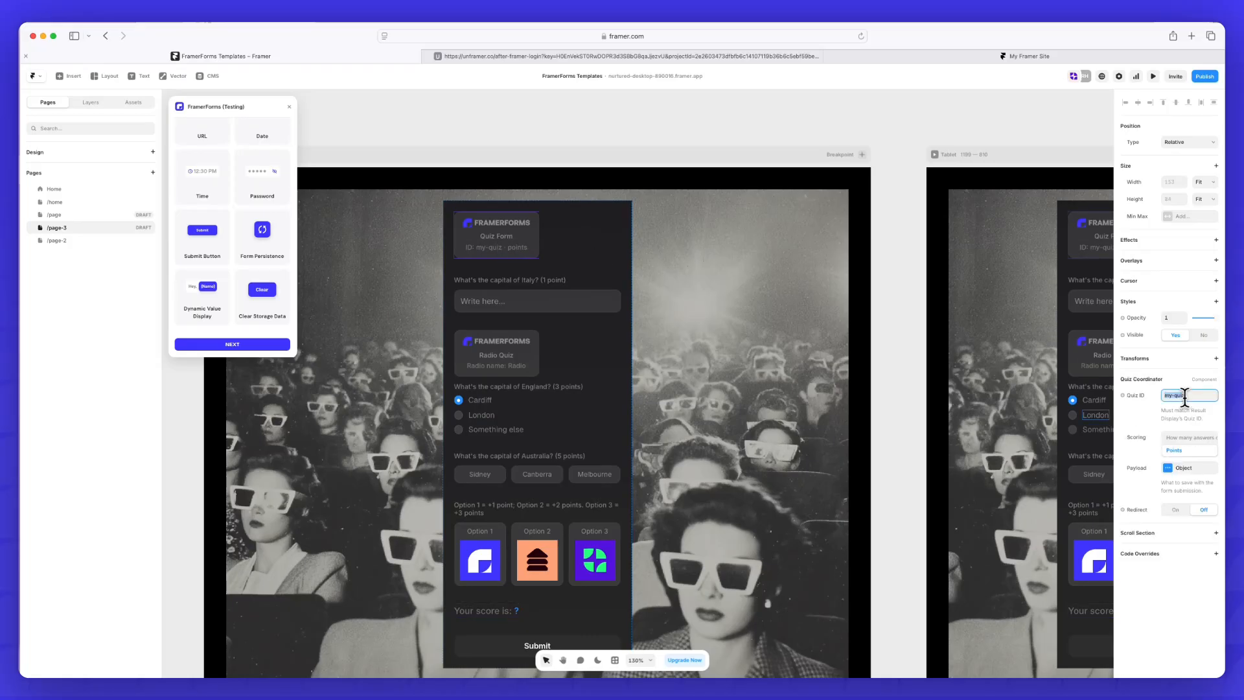
pyautogui.click(507, 613)
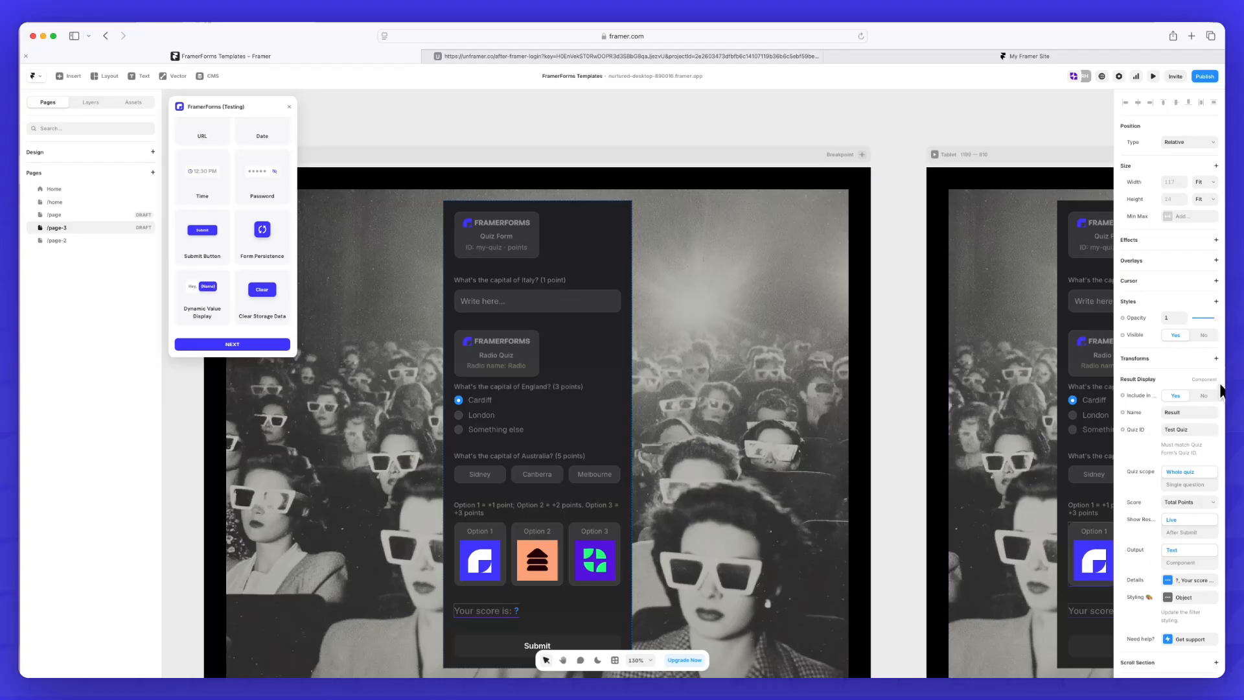
pyautogui.click(1192, 429)
pyautogui.write('my-quiz')
pyautogui.click(1211, 509)
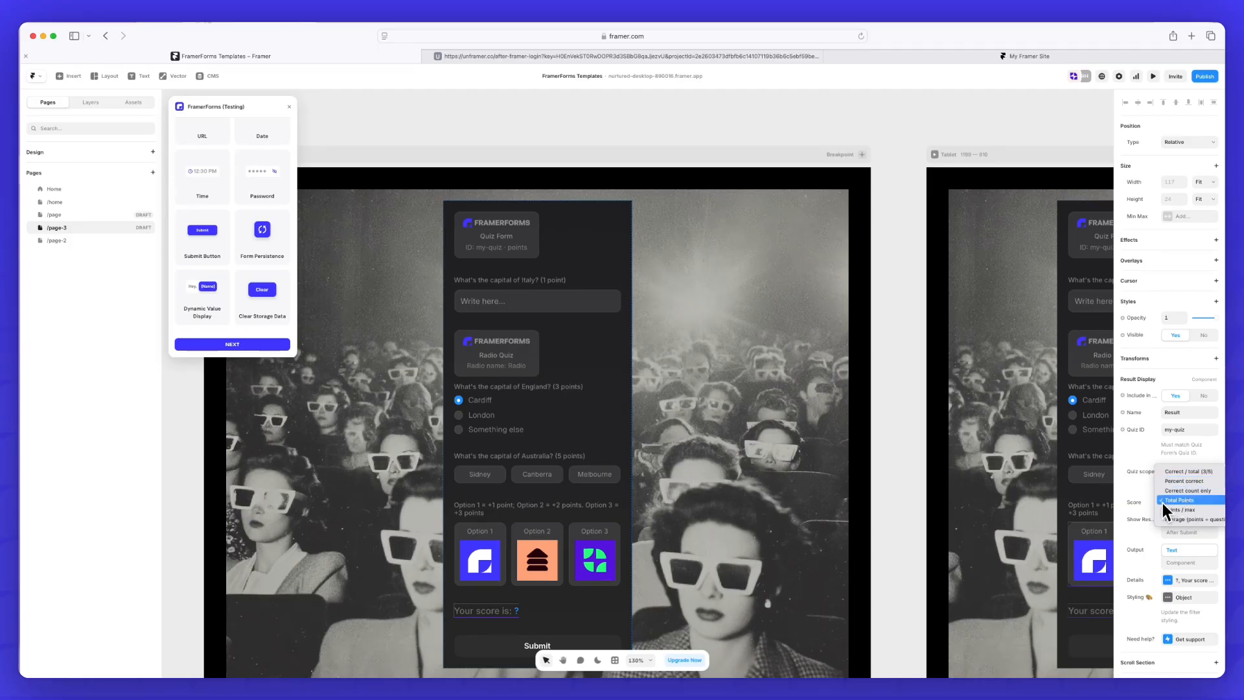
pyautogui.click(1145, 503)
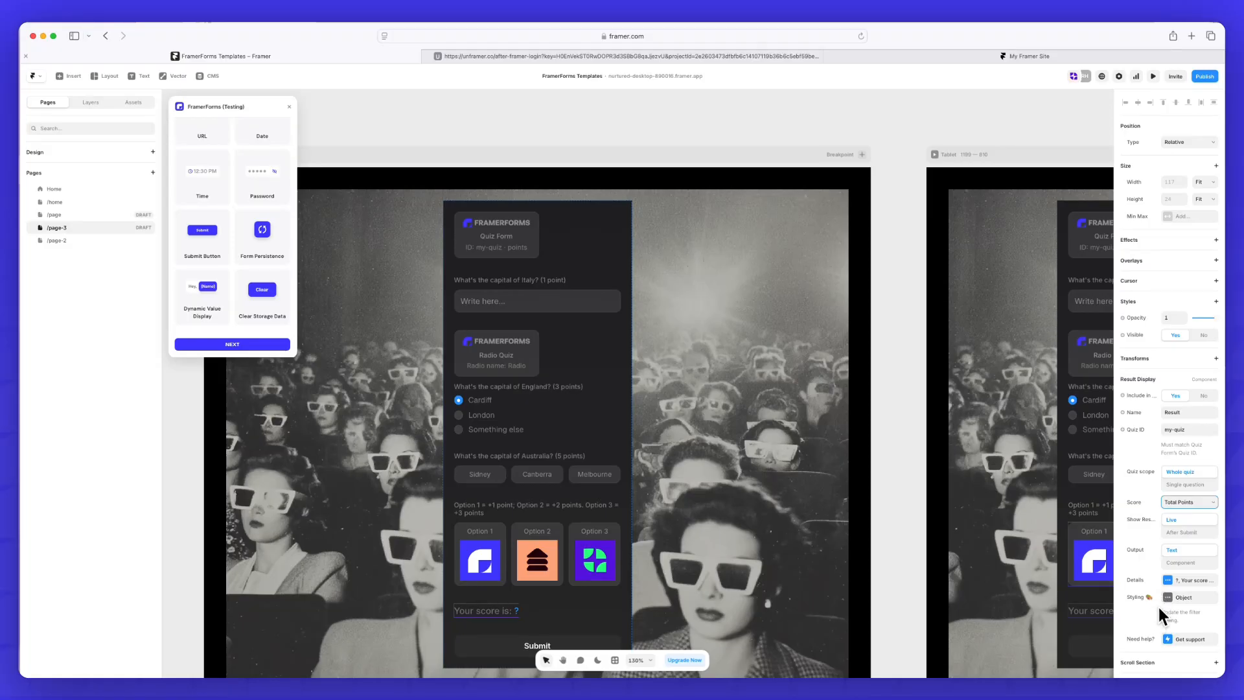
# In the result display's details, set the prefix to "score:" and clear the fallback text
pyautogui.click(1189, 580)
pyautogui.click(1135, 582)
pyautogui.click(1182, 582)
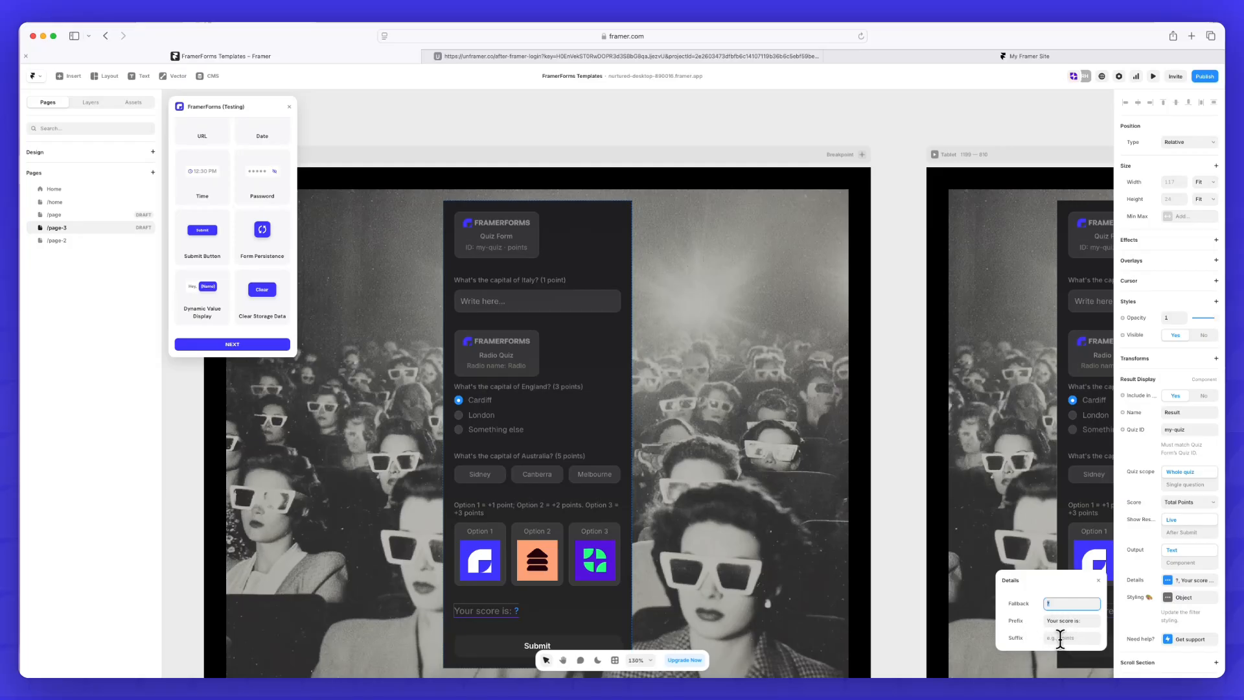
pyautogui.press('Tab')
pyautogui.write('scor')
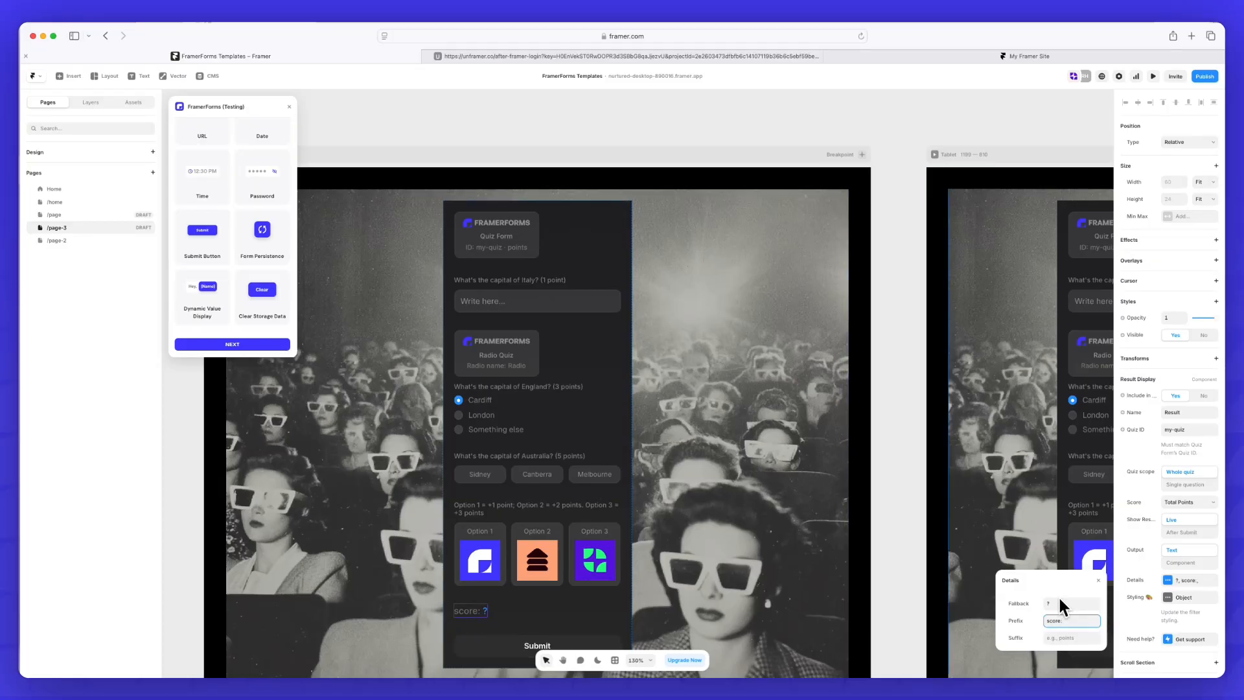
pyautogui.press('BackSpace')
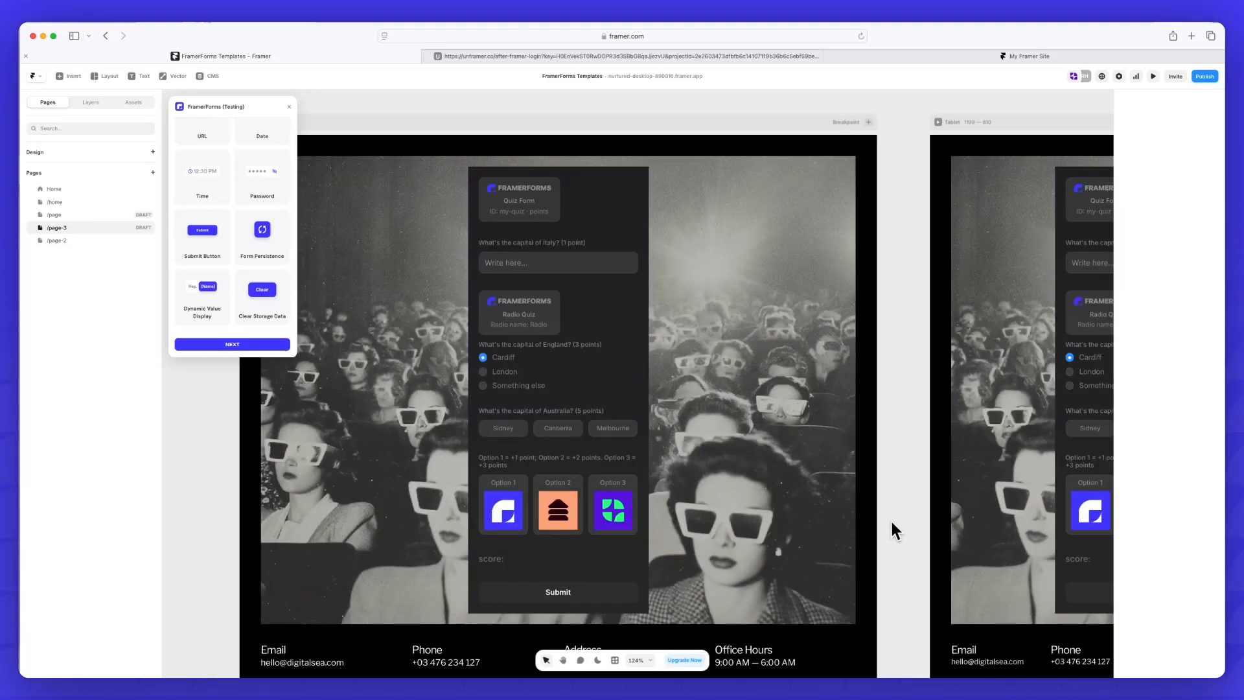
# Preview the quiz page
pyautogui.press('super+p')
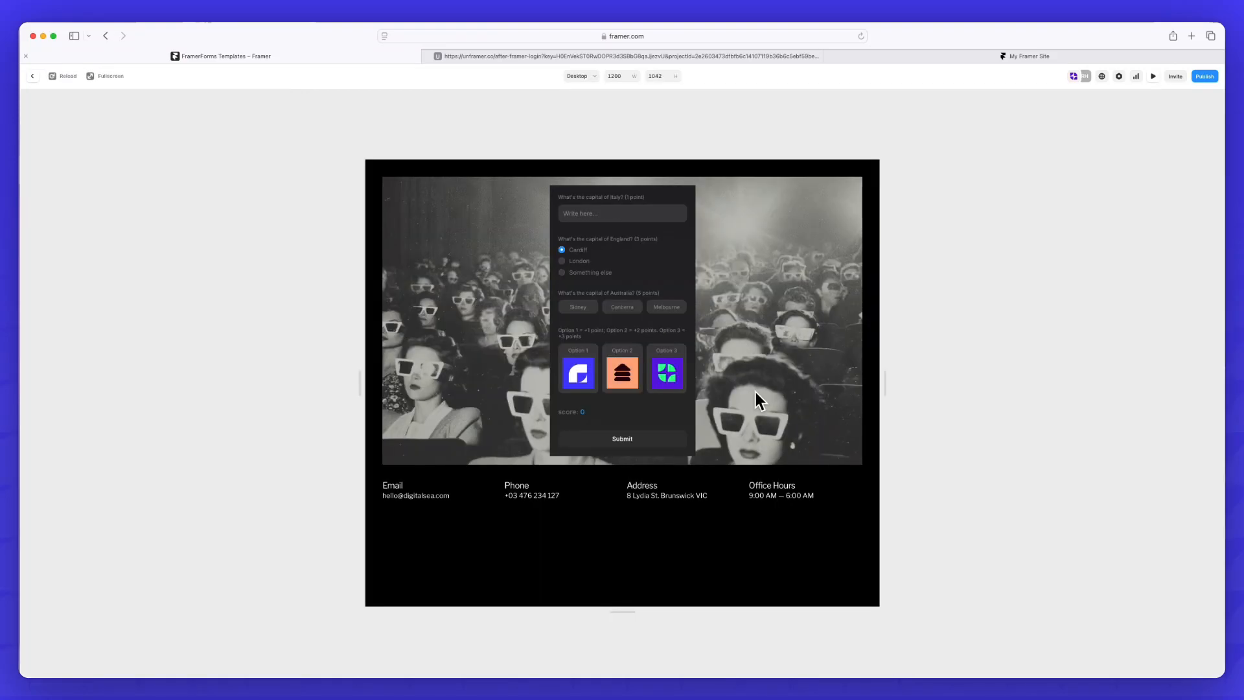